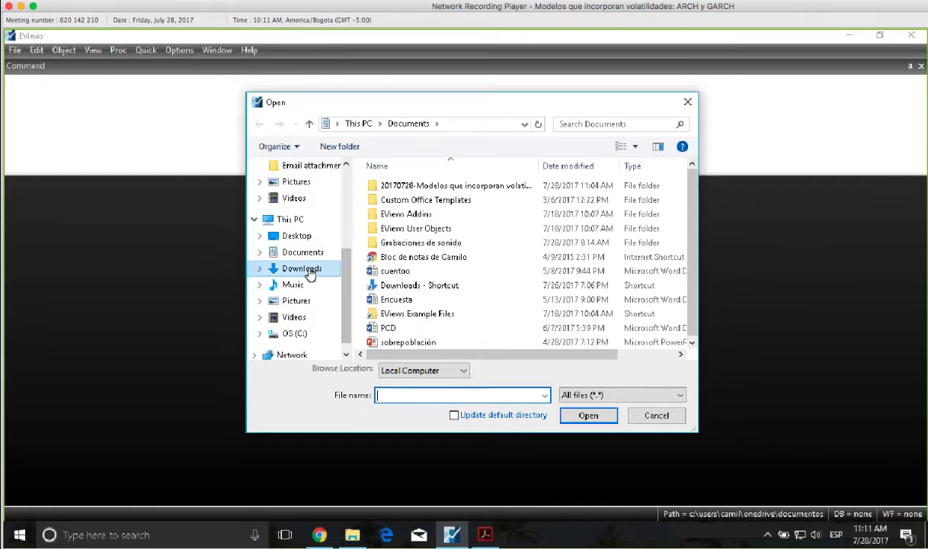
Import the GRUPO ARGOS Excel file from Downloads using predefined range Sheet1, without linking the series to the external source.
scroll(471, 257, down, 2)
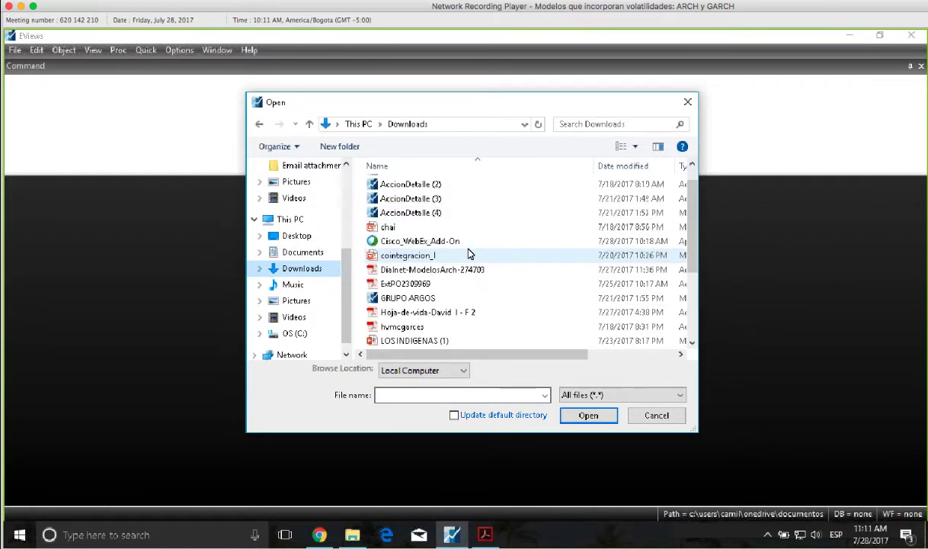
click(412, 299)
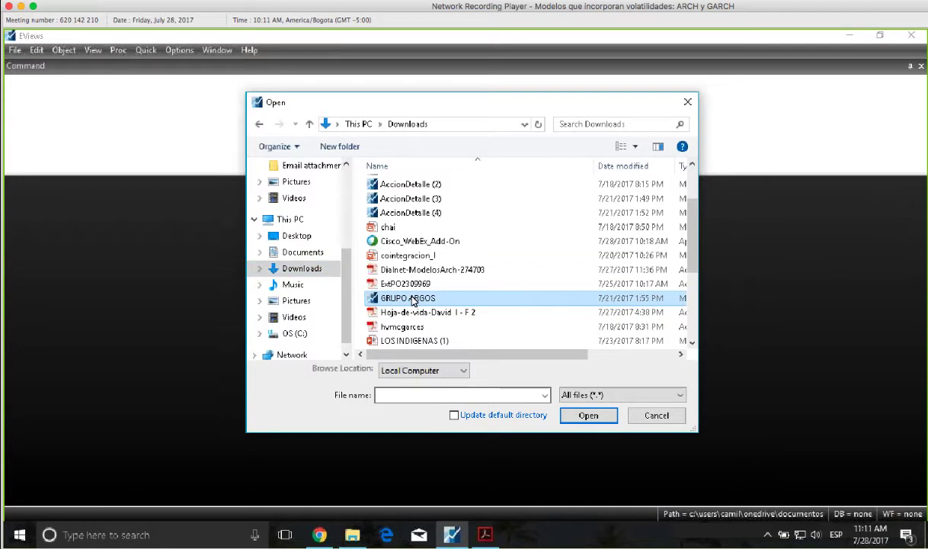
click(598, 417)
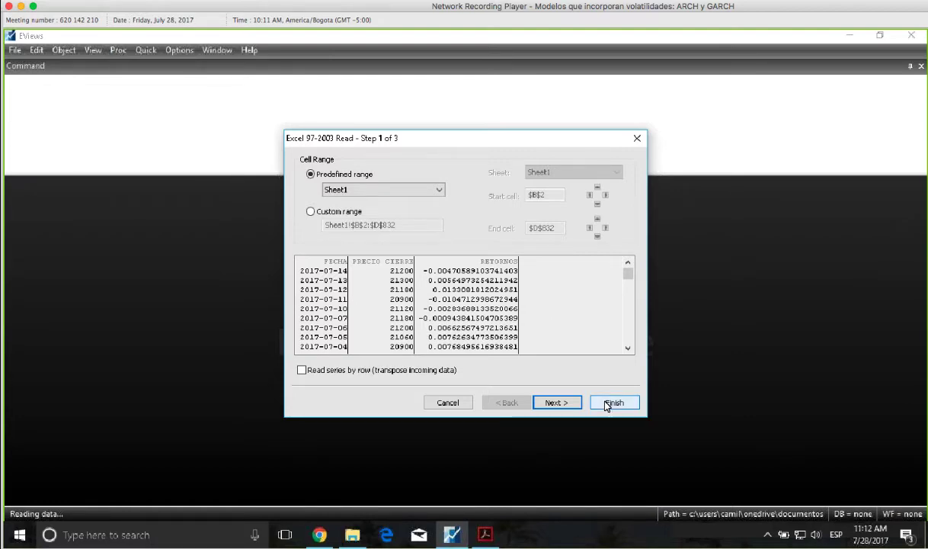
click(564, 404)
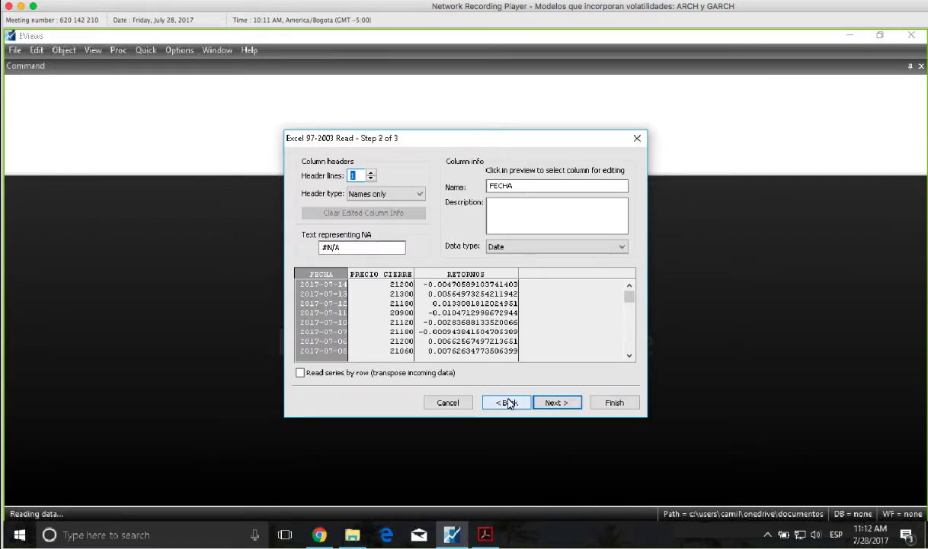
click(566, 406)
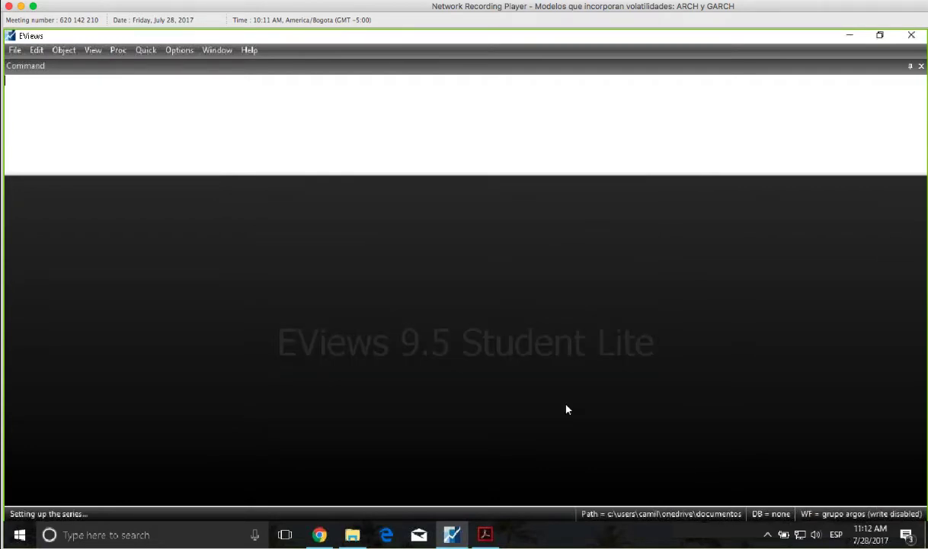
click(642, 410)
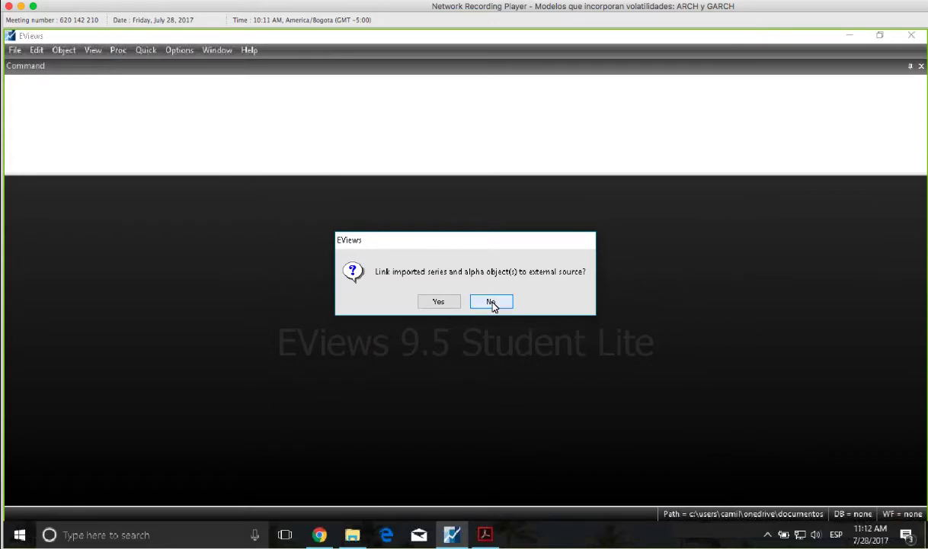
click(492, 303)
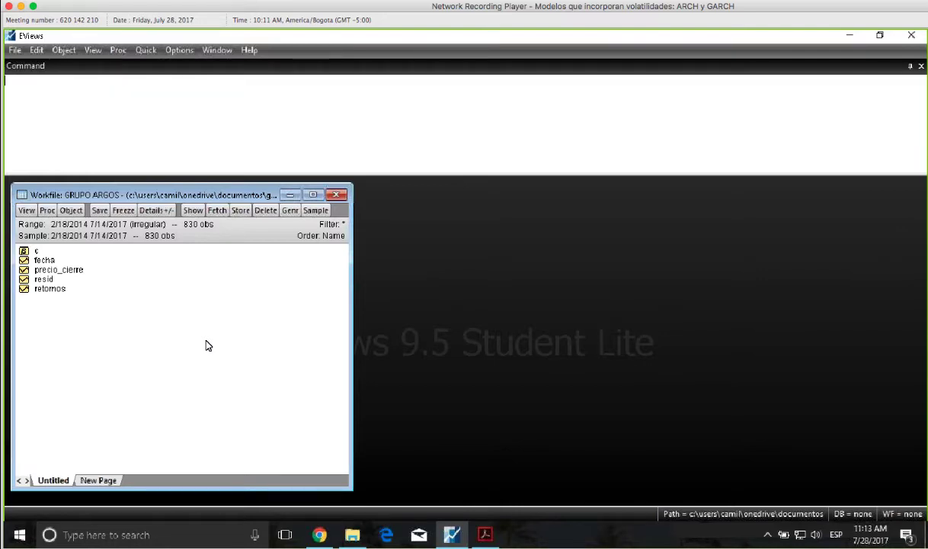
Open the precio_cierre series beside the workfile and plot its raw data as a Line & Symbol graph.
double_click(59, 270)
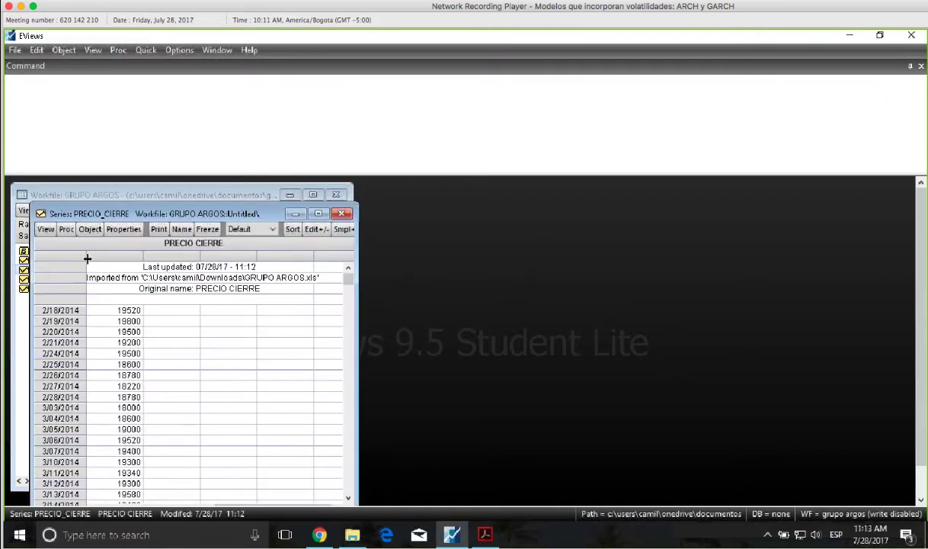
drag(150, 213, 263, 196)
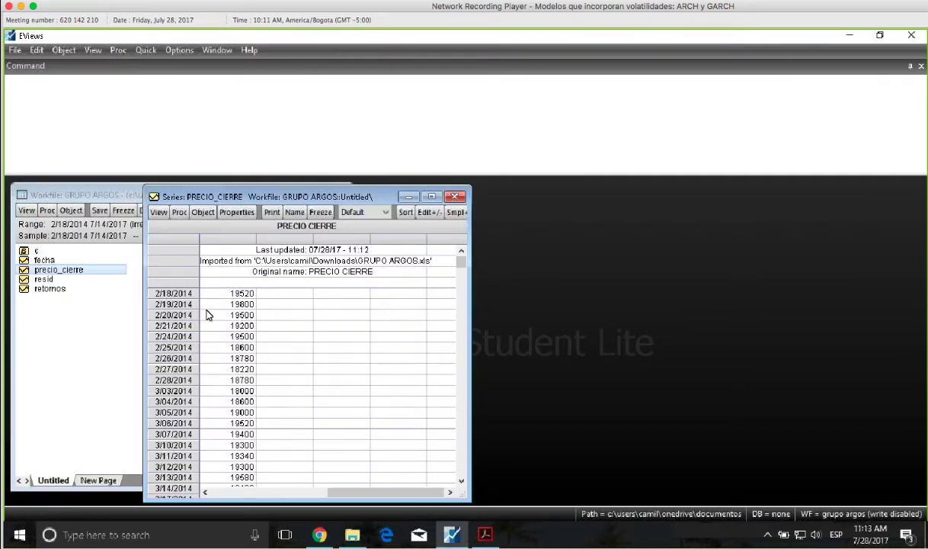
click(159, 214)
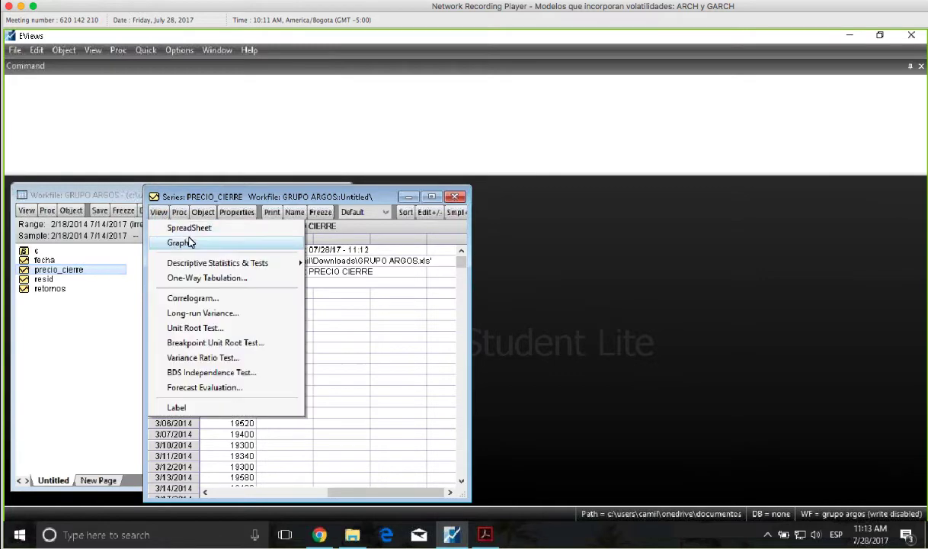
click(191, 243)
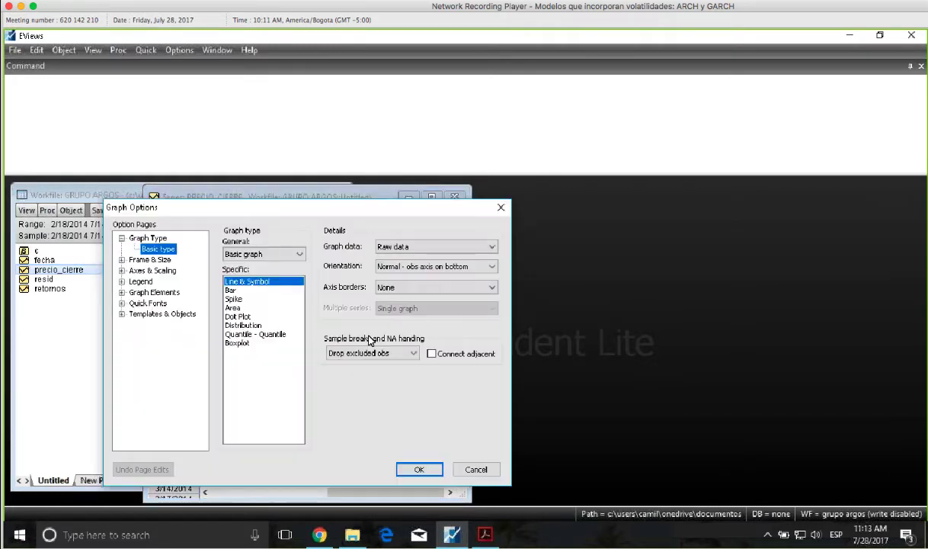
click(418, 468)
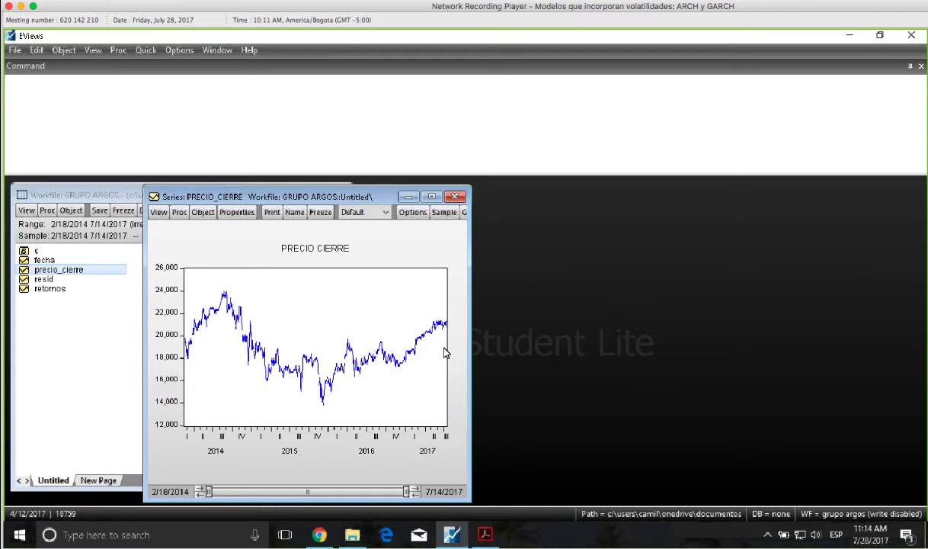
mouse_move(225, 299)
Run an Augmented Dickey-Fuller unit root test on precio_cierre in level, including trend and intercept.
click(158, 214)
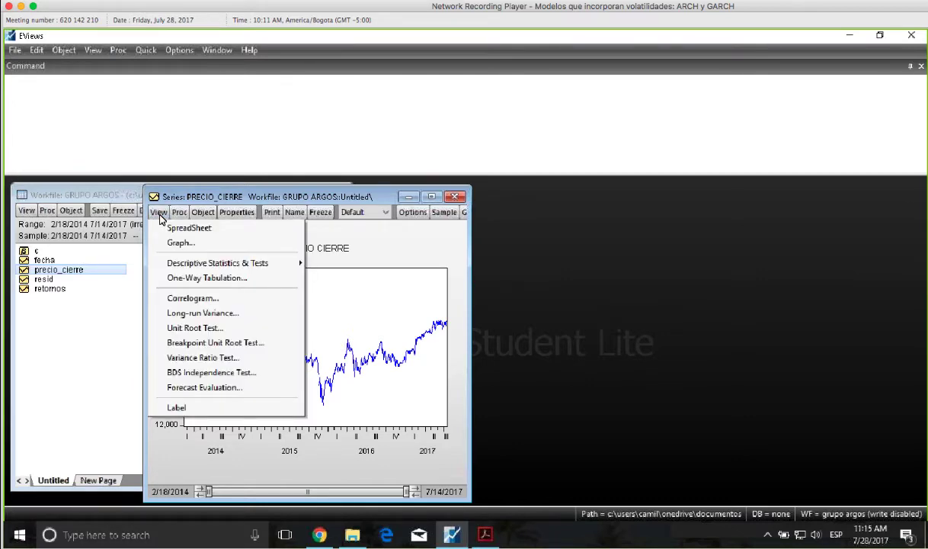
click(195, 329)
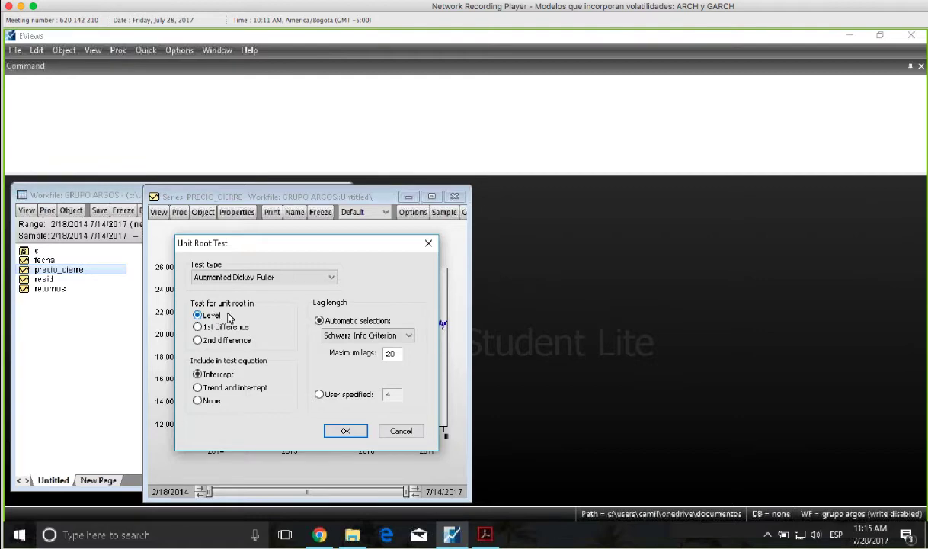
click(199, 389)
click(345, 430)
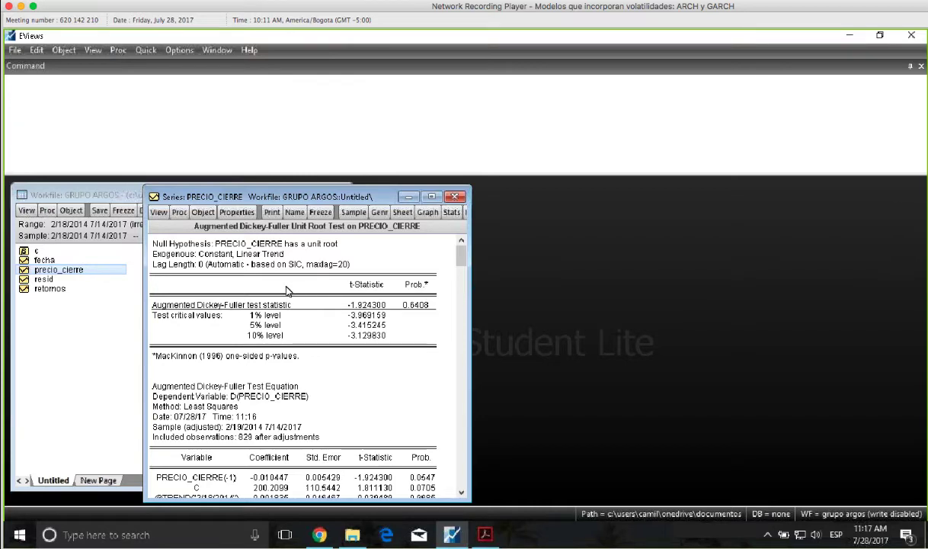
Plot precio_cierre as a line graph again, viewing it in Log and finally in Log Df form.
click(158, 213)
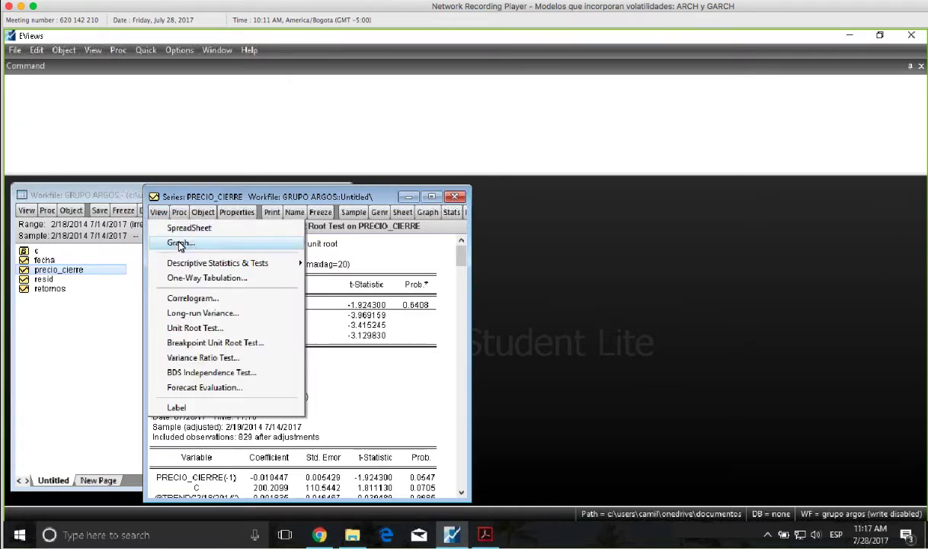
click(180, 243)
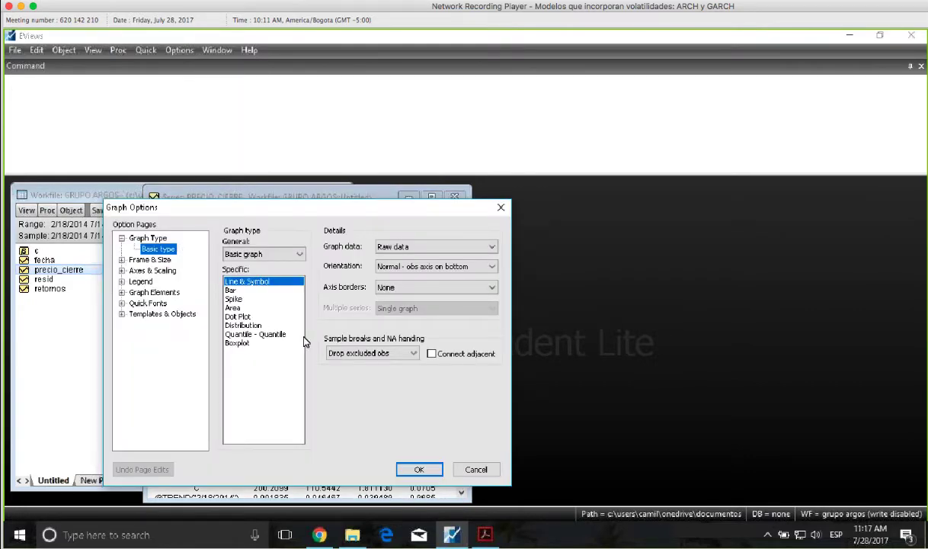
click(434, 469)
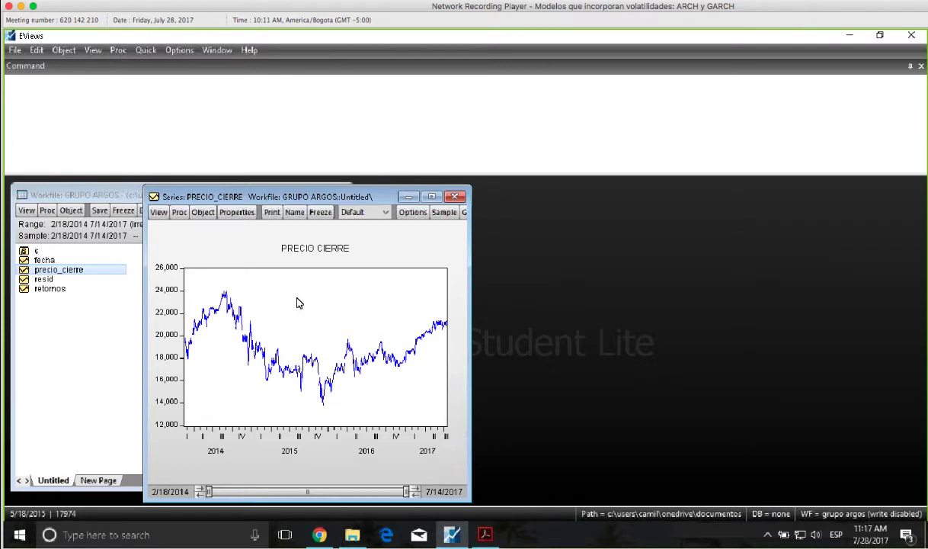
click(366, 214)
click(371, 260)
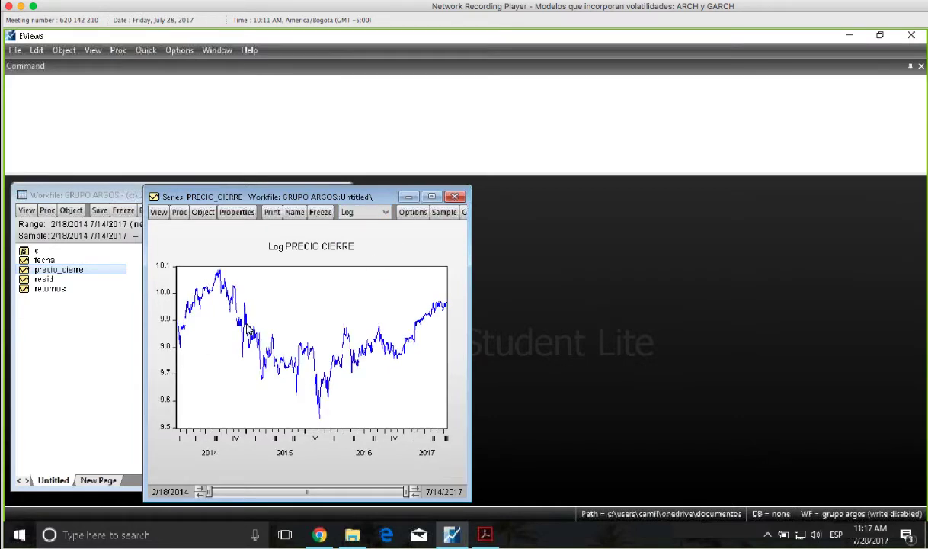
mouse_move(248, 329)
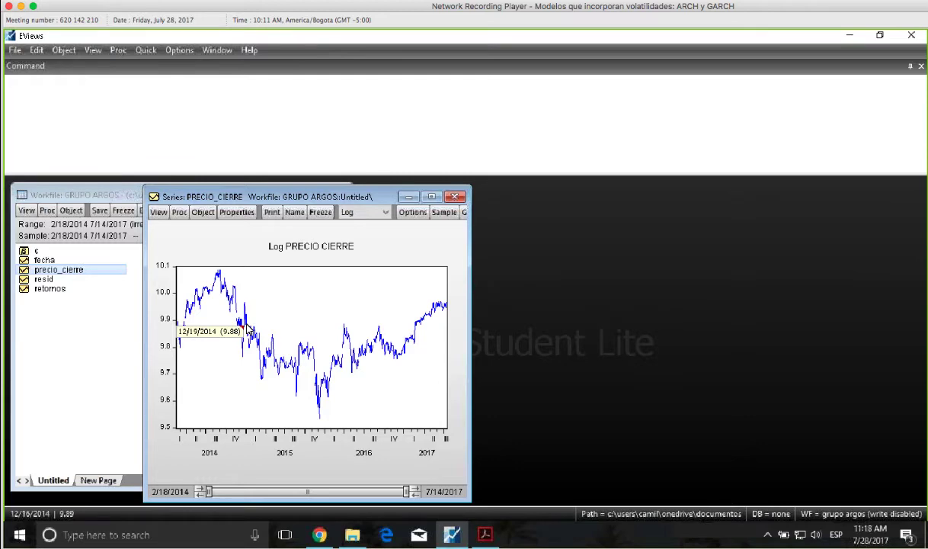
click(375, 216)
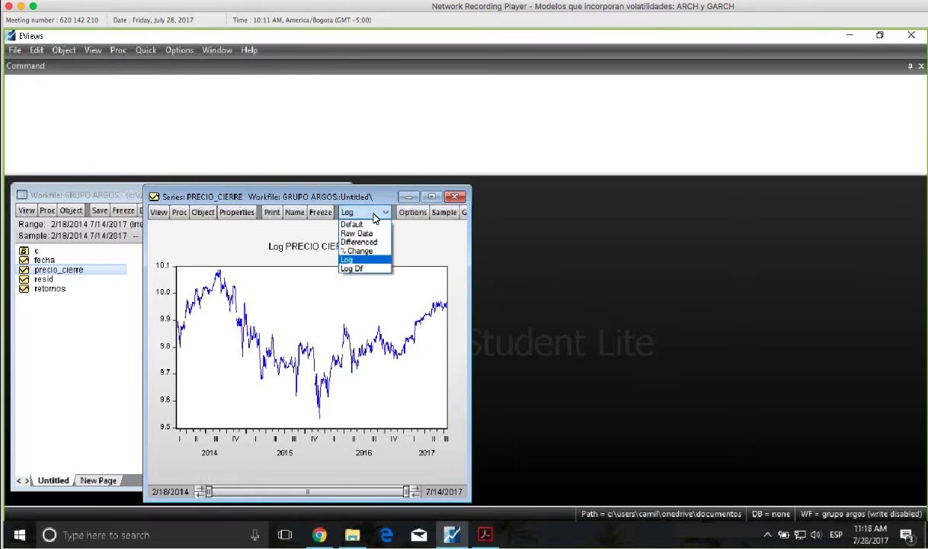
click(369, 270)
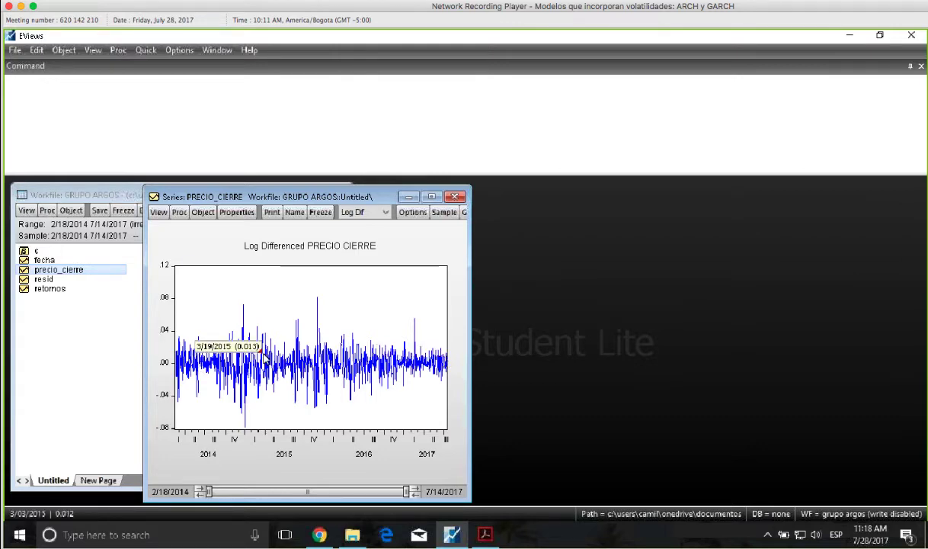
Run an Augmented Dickey-Fuller unit root test on the 1st difference of precio_cierre, including trend and intercept.
click(158, 213)
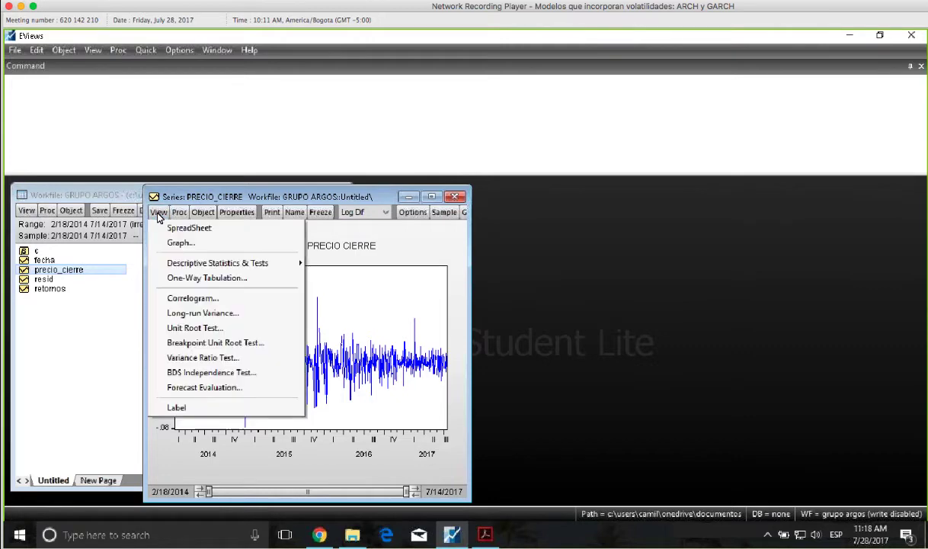
click(210, 326)
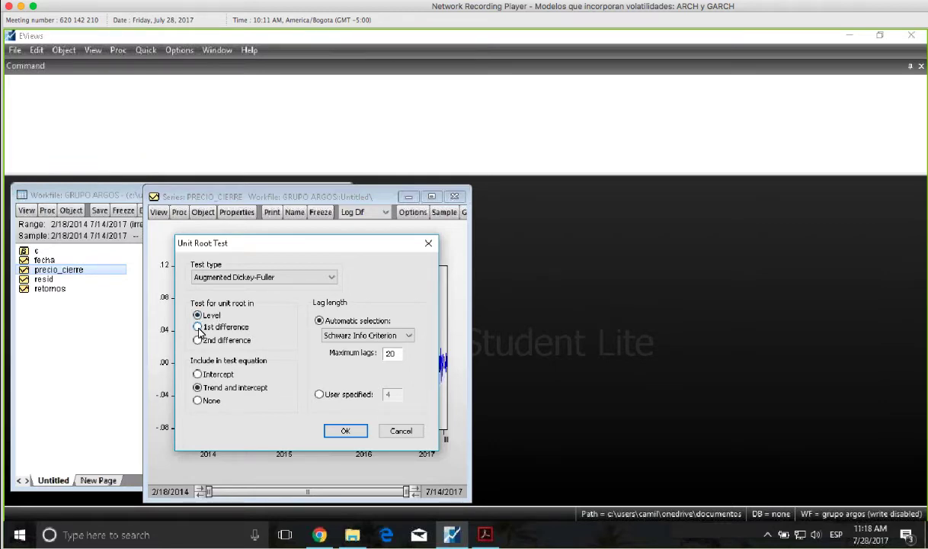
click(198, 327)
click(339, 432)
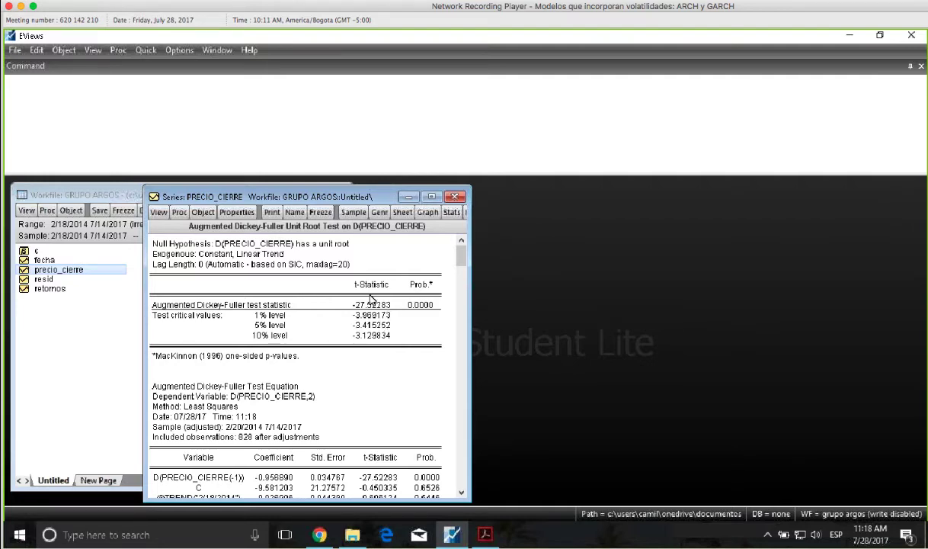
Return the precio_cierre window to the line graph of its log differences.
click(158, 212)
click(180, 242)
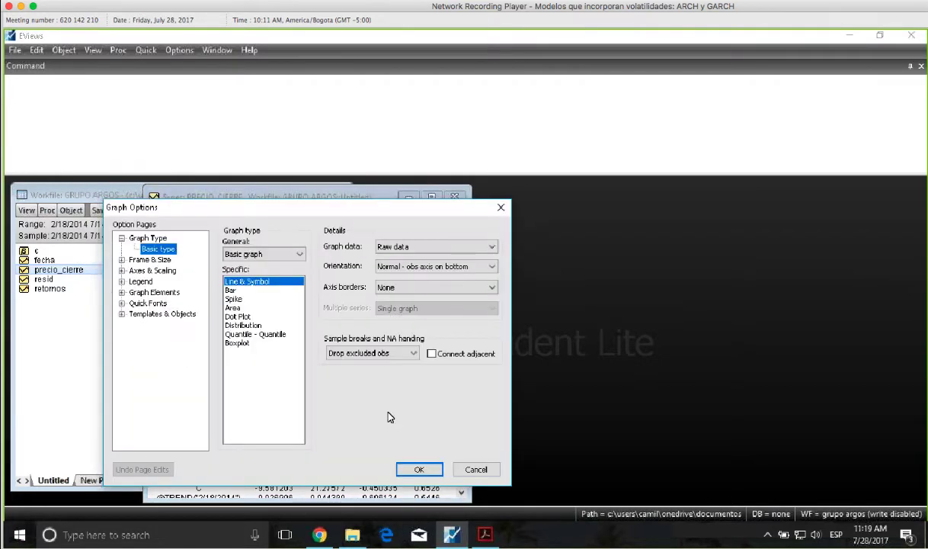
click(420, 469)
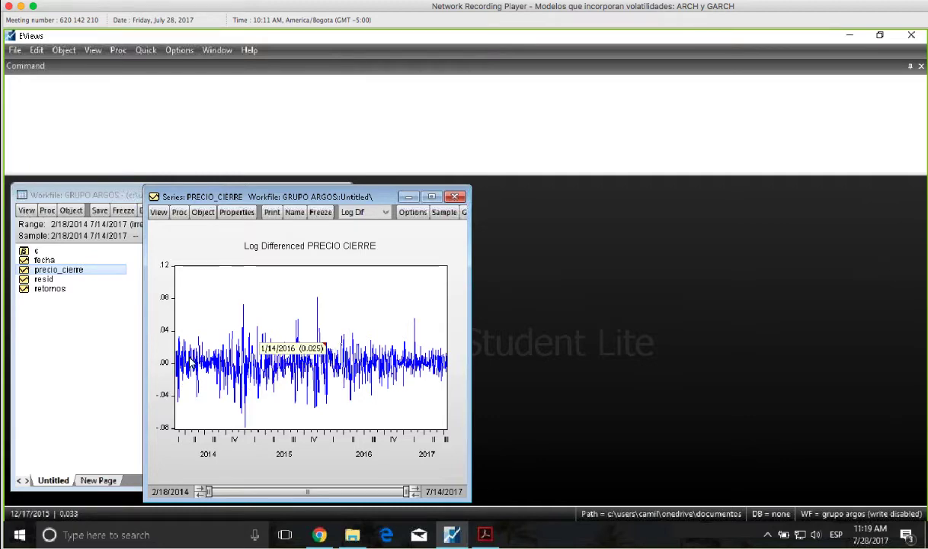
Consult the ARCH model specification slide in Adobe Acrobat Reader, and return to EViews to examine the log-differenced graph.
click(492, 541)
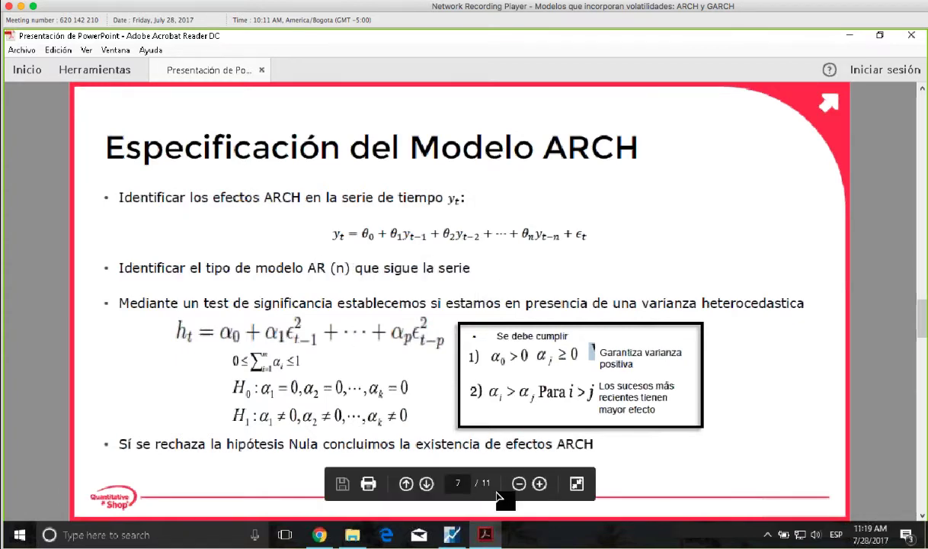
click(452, 534)
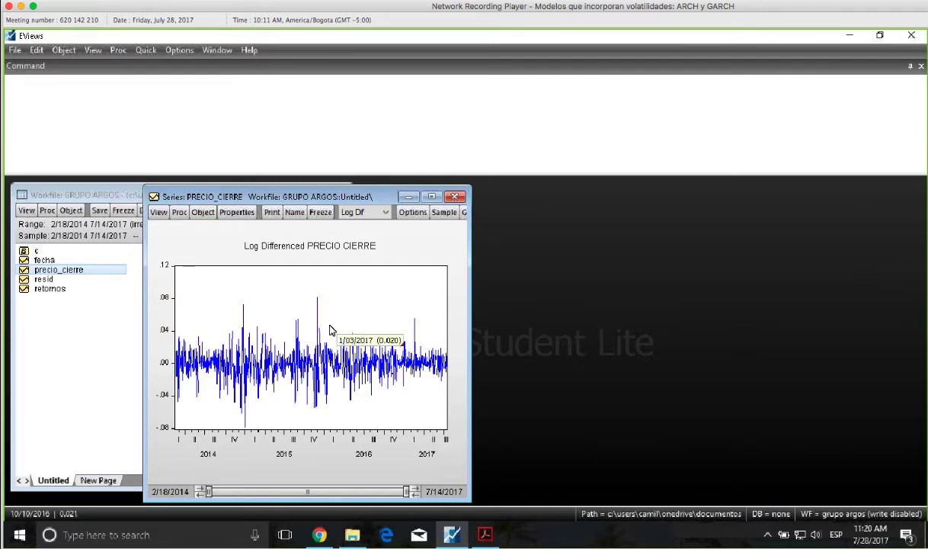
mouse_move(318, 326)
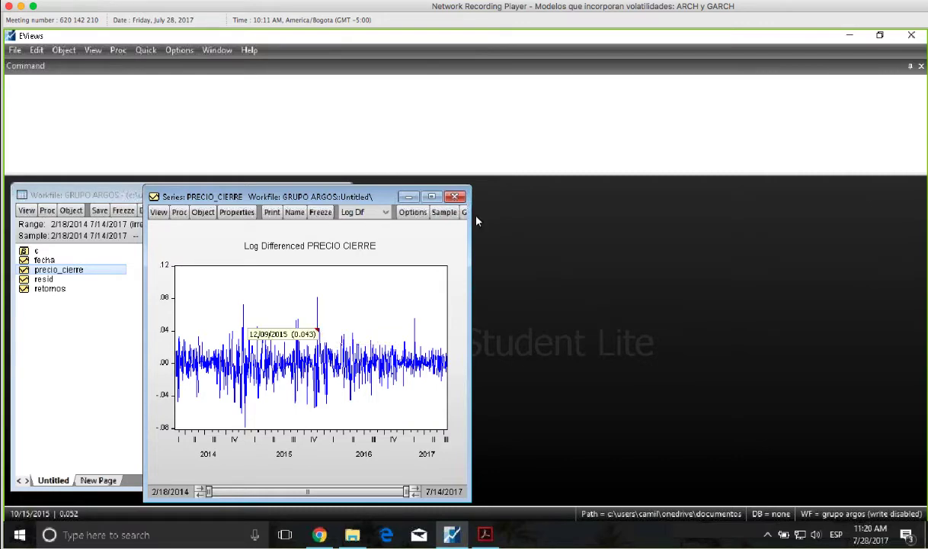
Estimate a least squares equation specified as "retornos c" over the sample 2/18/2014 to 7/14/2017.
click(146, 50)
click(211, 178)
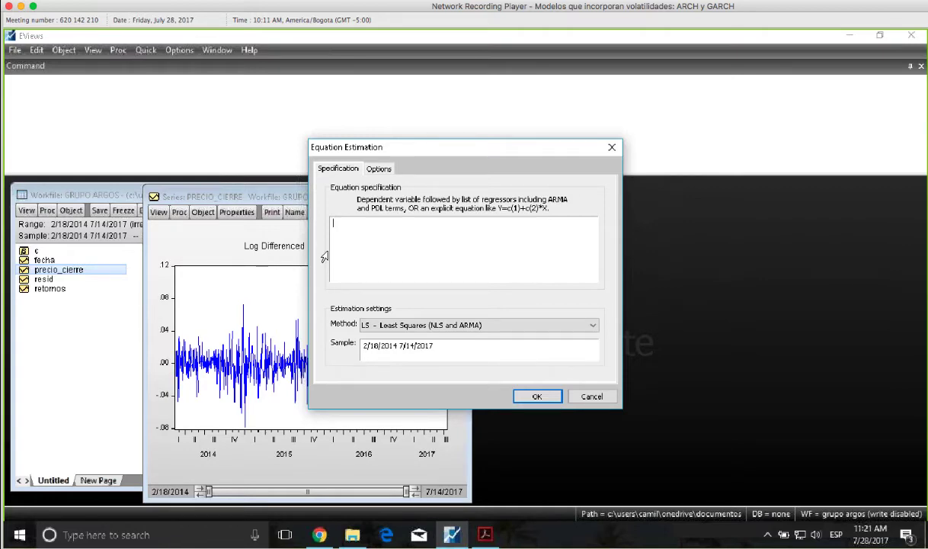
text(retornos)
text(c)
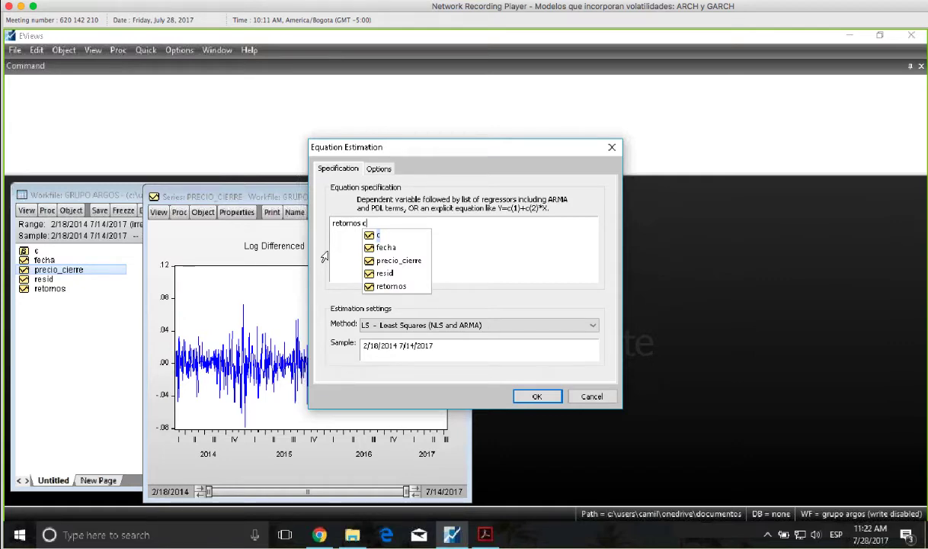
click(543, 401)
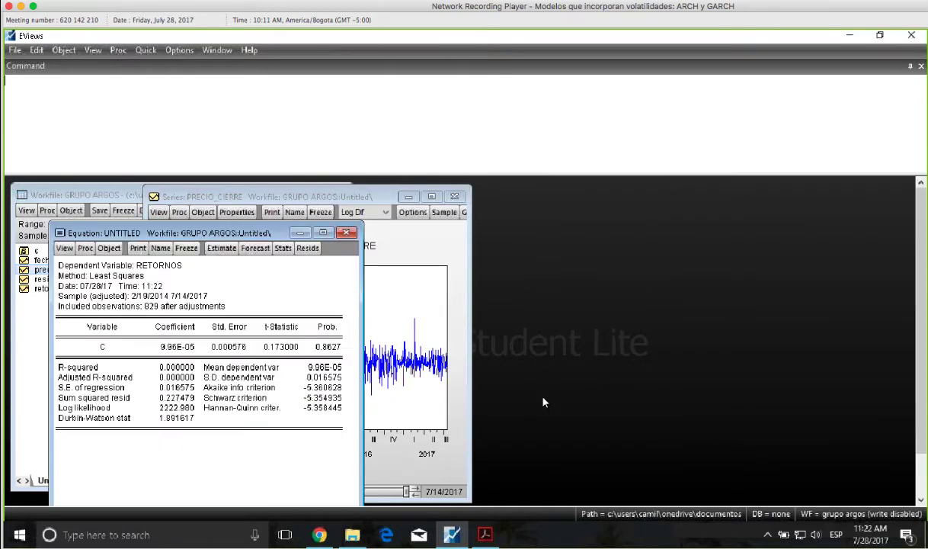
Freeze the retornos equation output as a table and arrange the equation and table windows side by side.
drag(257, 236, 308, 193)
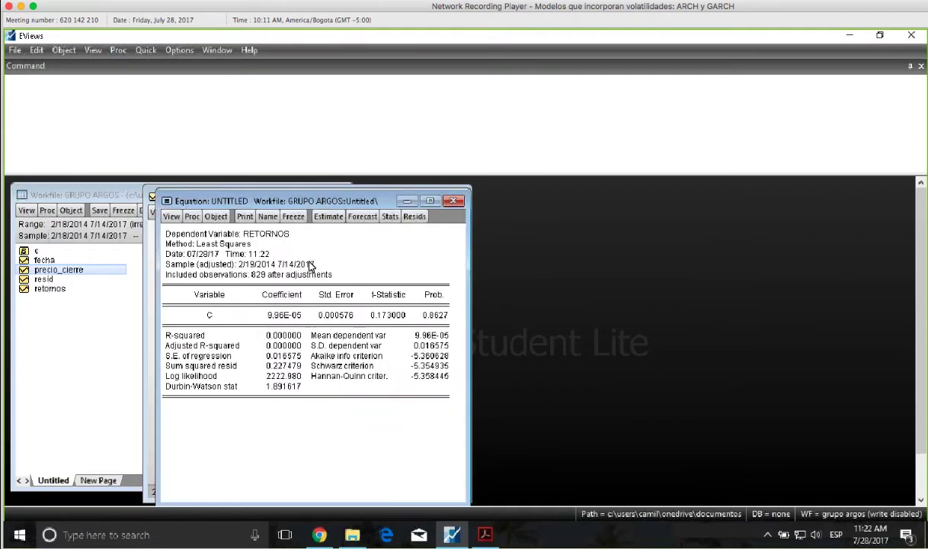
click(294, 216)
drag(286, 253, 636, 224)
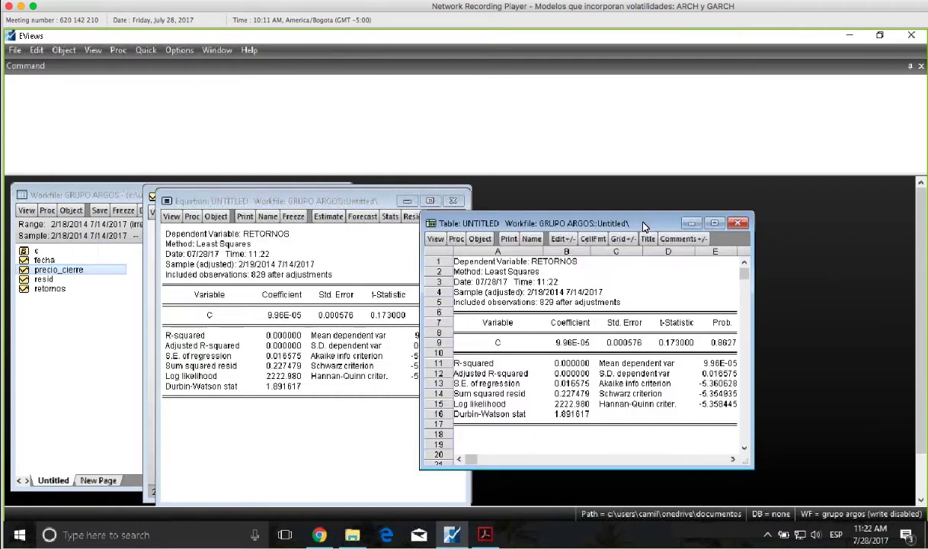
Estimate a least squares equation specified as "retornos c ar(1)" over 2/18/2014 to 7/14/2017, deleting the previous untitled equation.
click(139, 50)
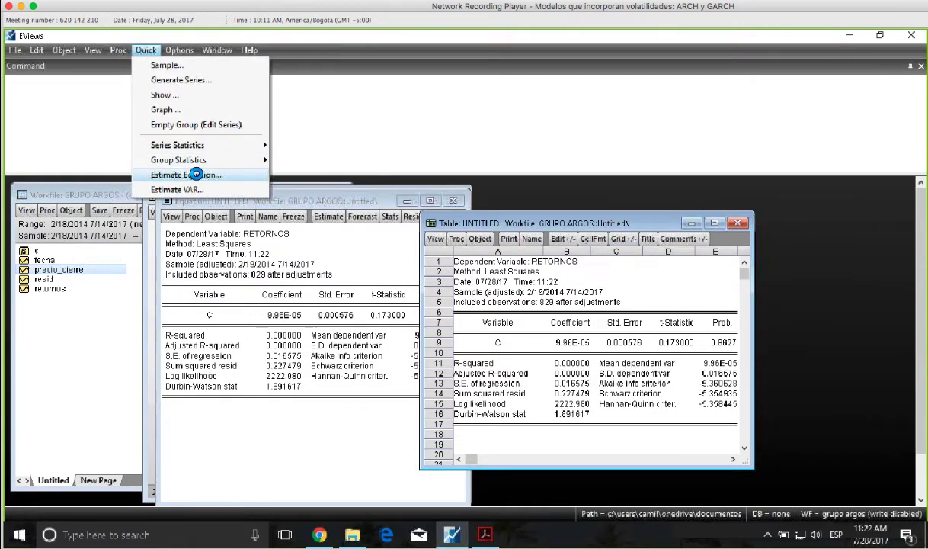
click(194, 176)
text(r)
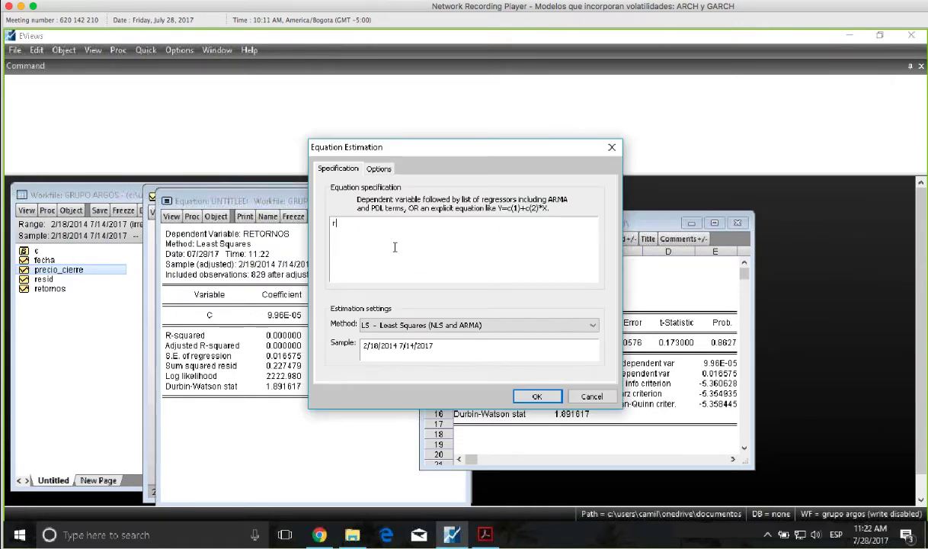
text(etornos c ar(1)
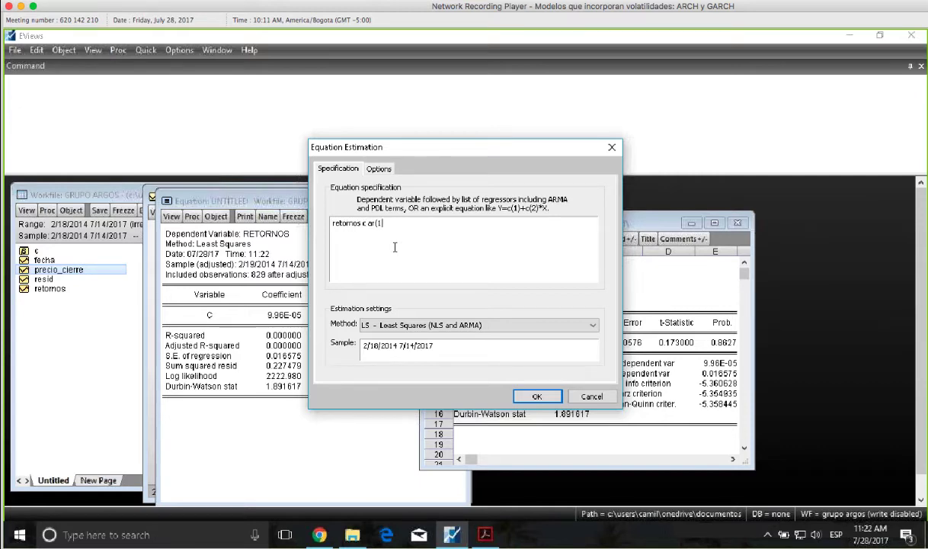
click(537, 397)
click(434, 305)
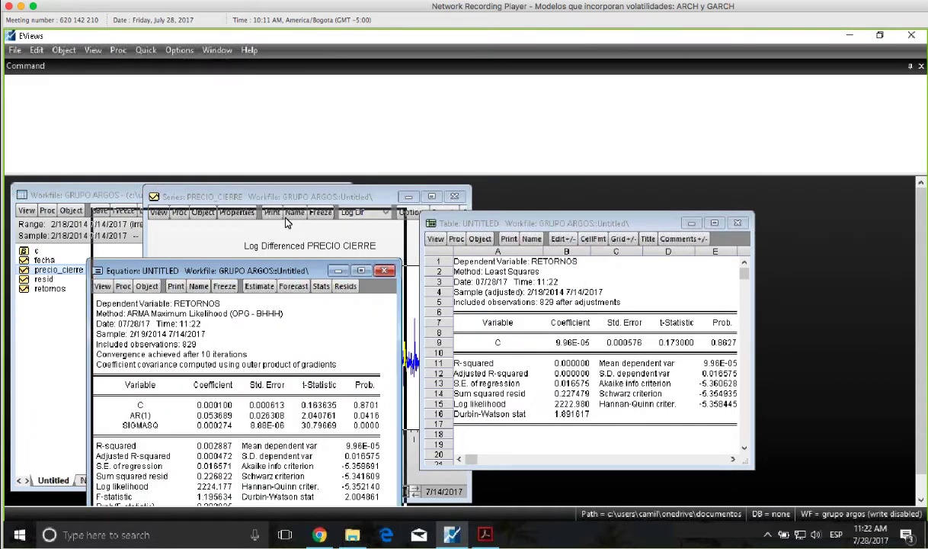
Freeze the AR(1) equation output as a table and place it beside the constant-only table.
drag(216, 271, 221, 220)
click(229, 235)
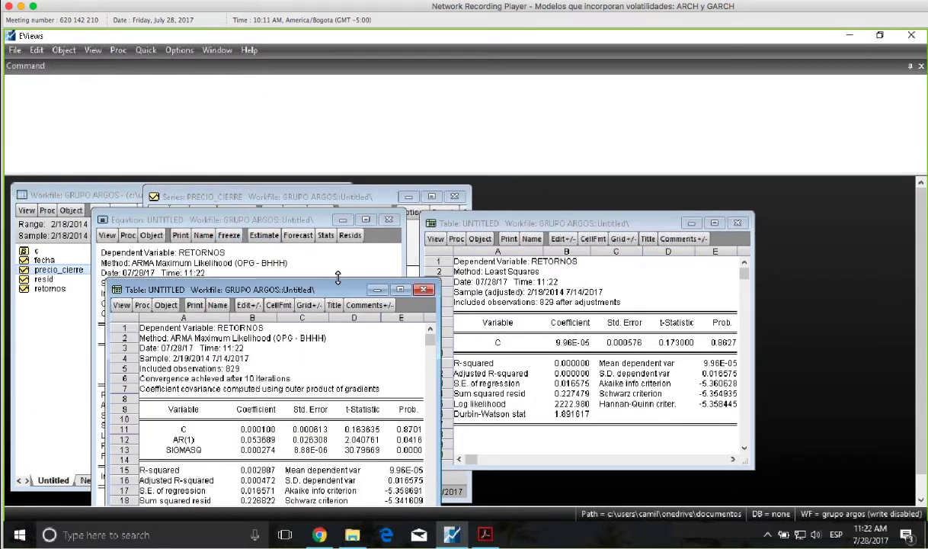
drag(307, 290, 747, 234)
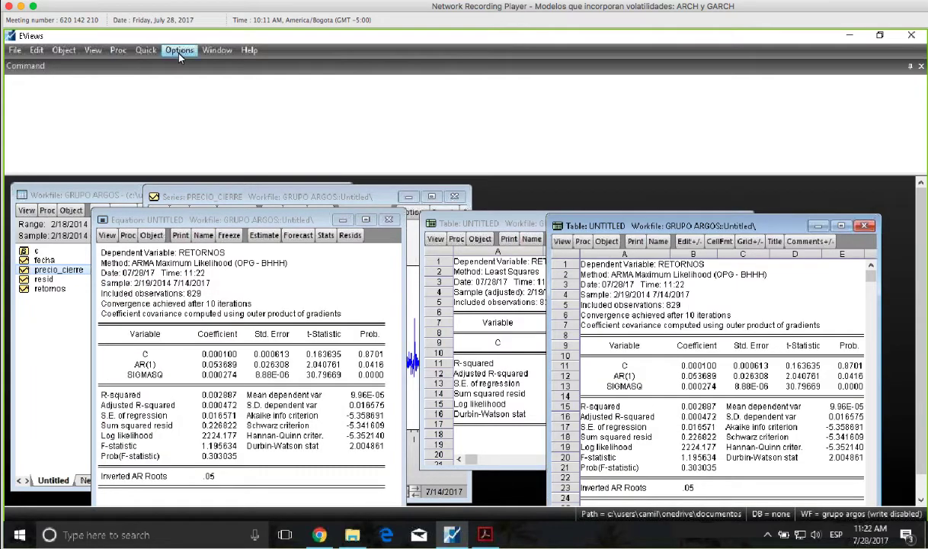
Estimate an equation specified as "retornos c ar(1) ar(2)" over the same sample, deleting the untitled AR(1) equation.
click(146, 50)
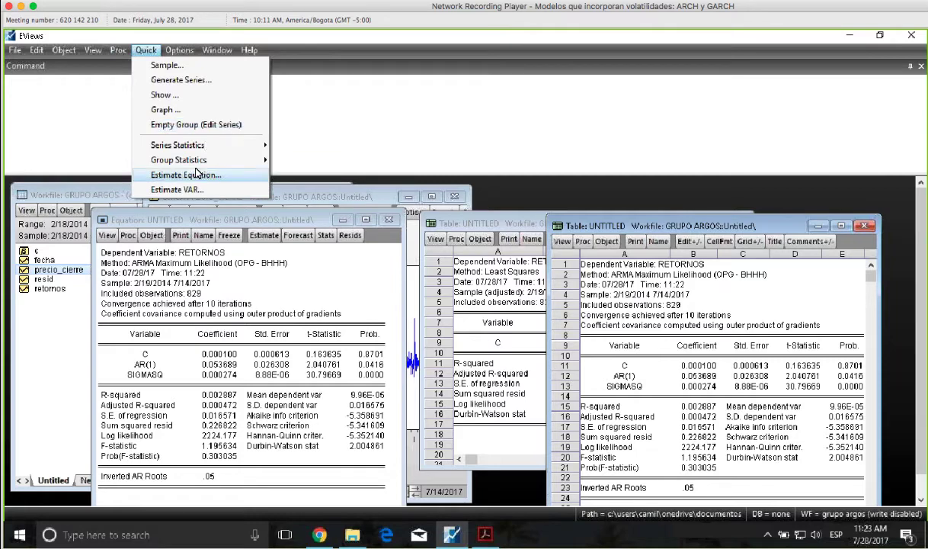
click(194, 175)
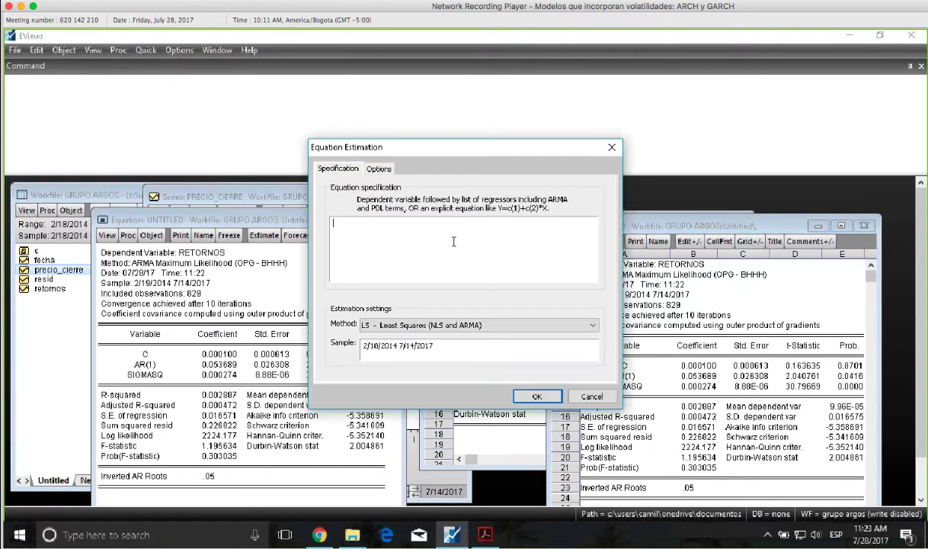
text(retornos c ar(1) ar(2))
click(531, 400)
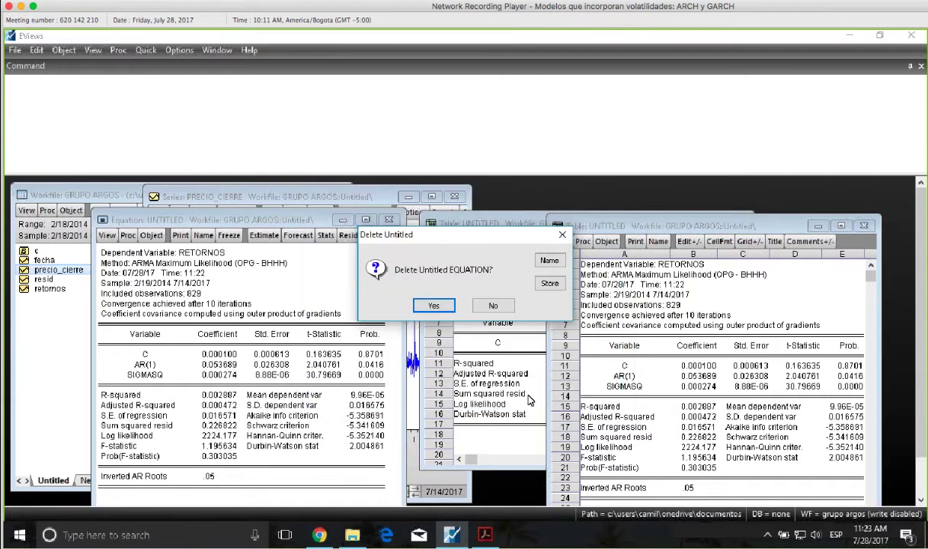
click(441, 311)
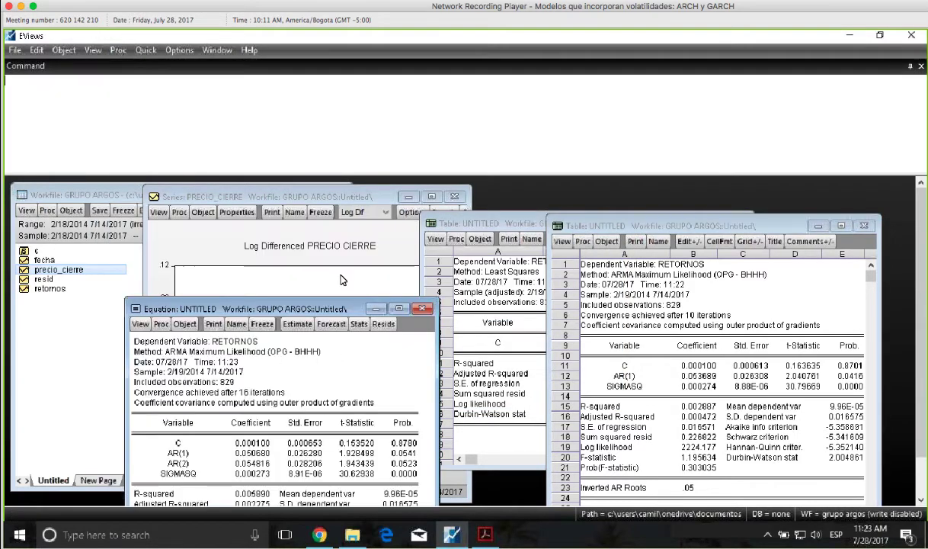
Arrange the AR(2) equation and the two frozen tables side by side to compare all three models.
drag(320, 305, 237, 196)
drag(488, 225, 400, 193)
drag(721, 225, 772, 171)
drag(525, 189, 500, 186)
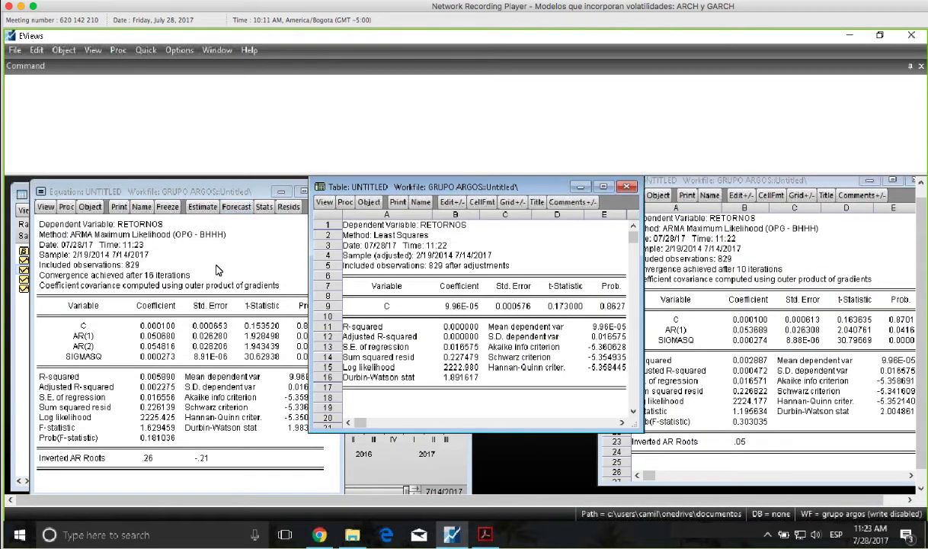
drag(423, 189, 463, 187)
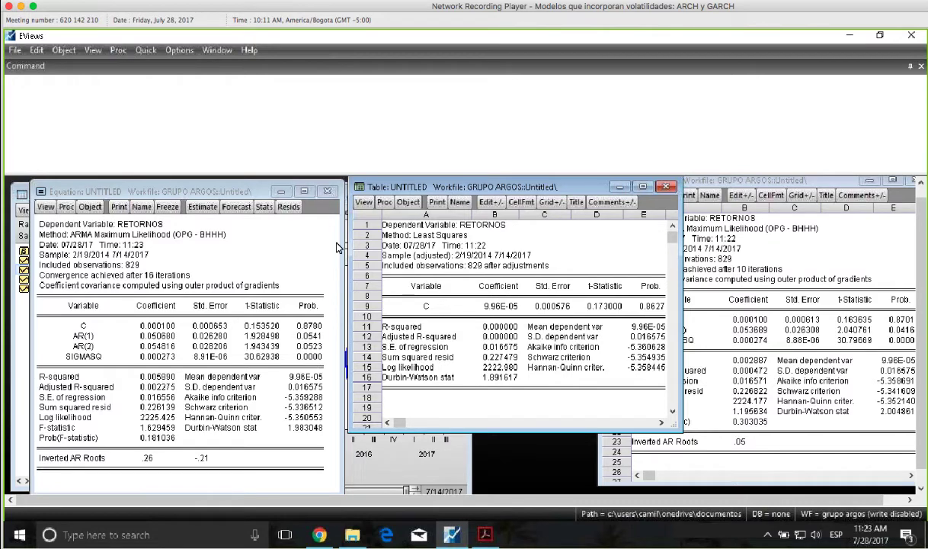
Place the constant-only and AR(1) tables next to each other, over the AR(2) equation, to compare their statistics.
drag(398, 190, 168, 205)
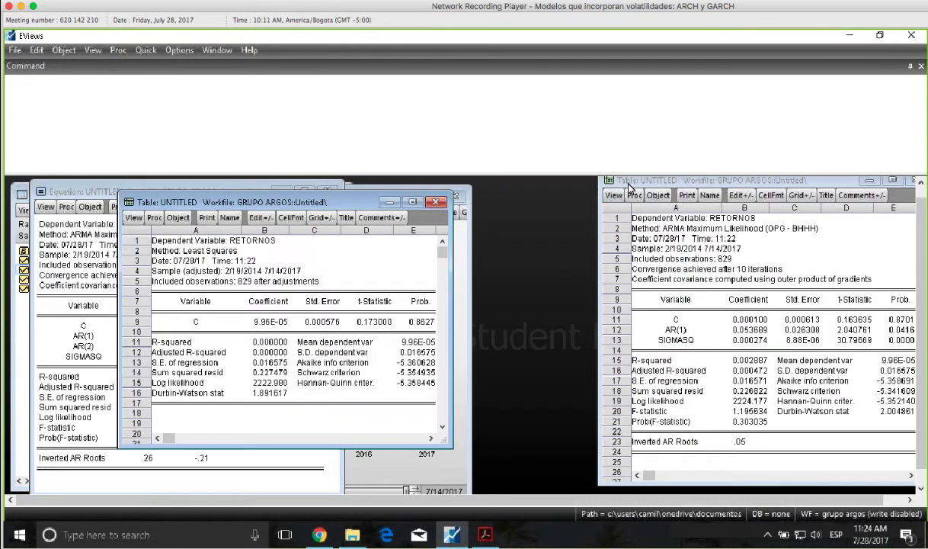
drag(630, 186, 511, 181)
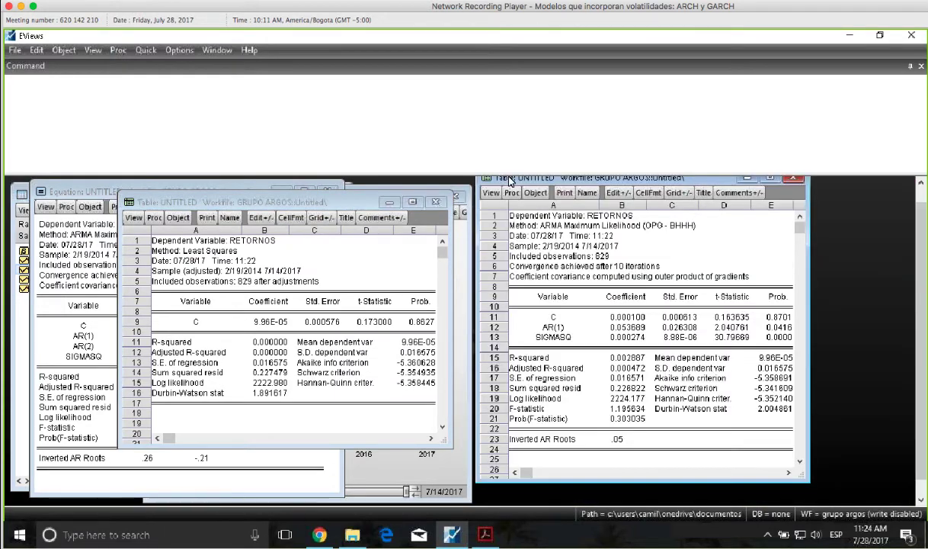
drag(335, 200, 268, 189)
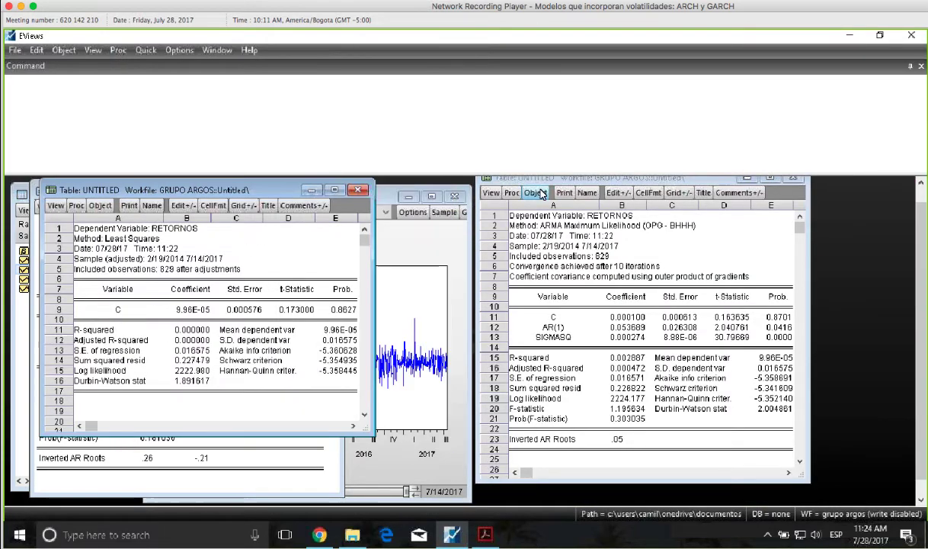
drag(538, 180, 457, 186)
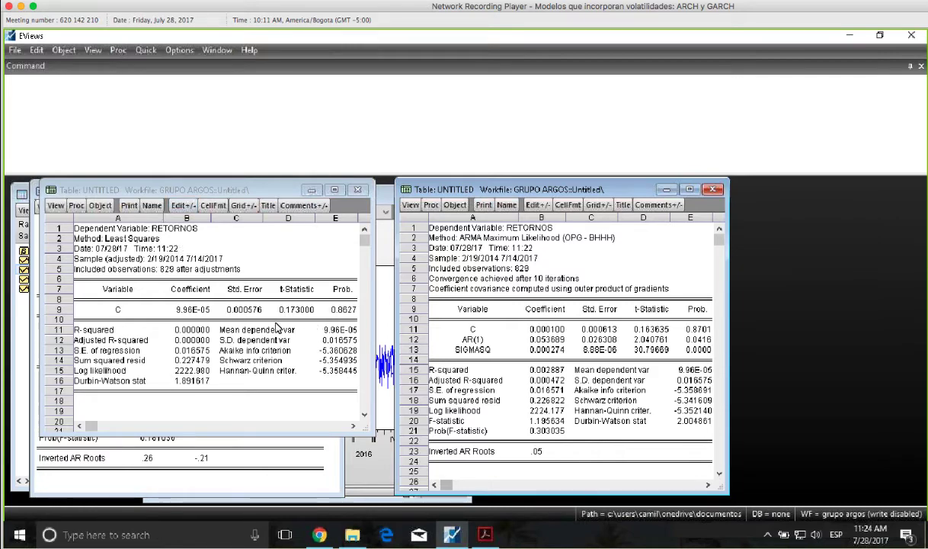
drag(485, 189, 413, 189)
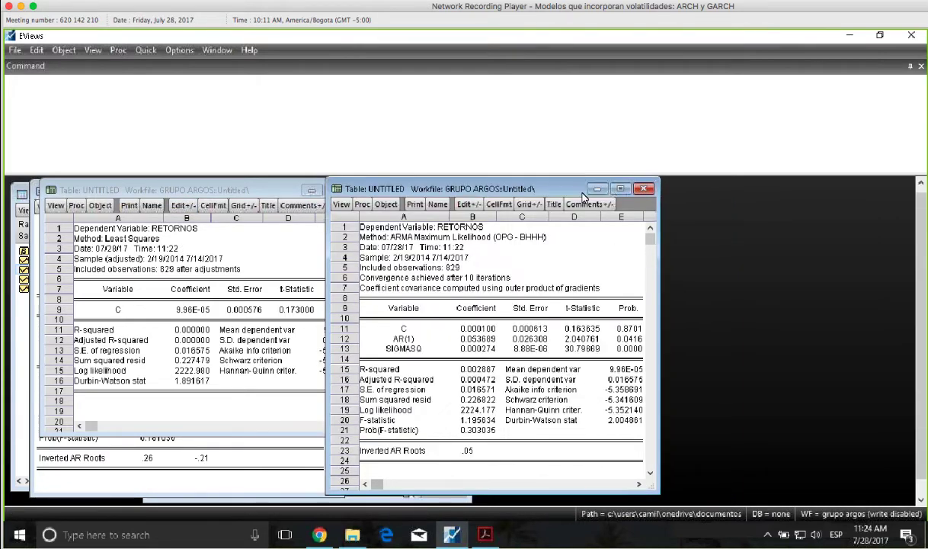
Delete the untitled AR(1) table, move the constant-only table aside, and switch to the ARCH specification slide in Adobe Acrobat Reader.
click(644, 190)
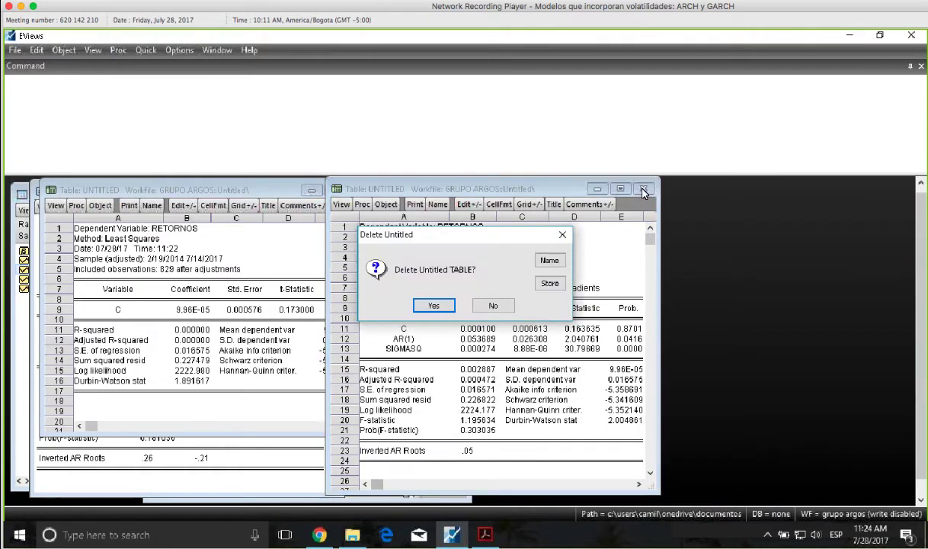
click(428, 307)
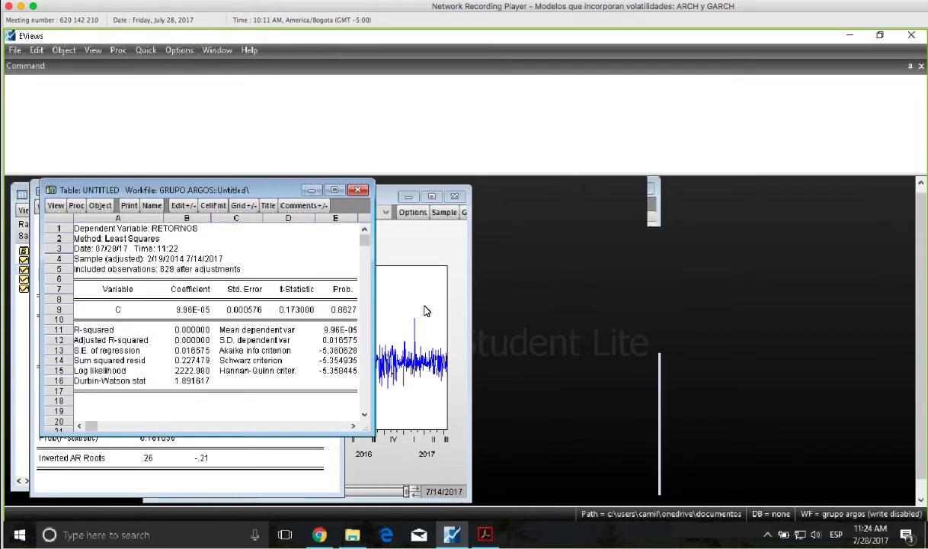
drag(269, 192, 508, 197)
click(485, 535)
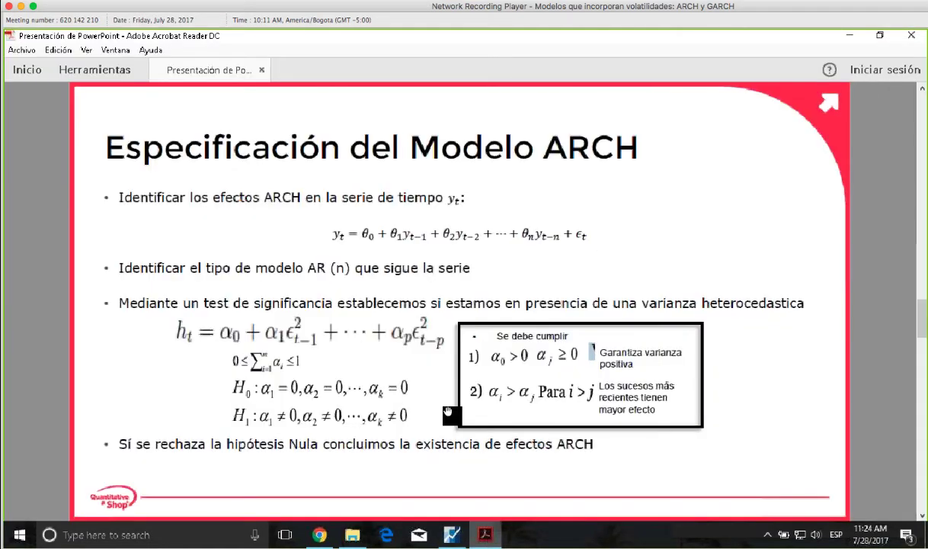
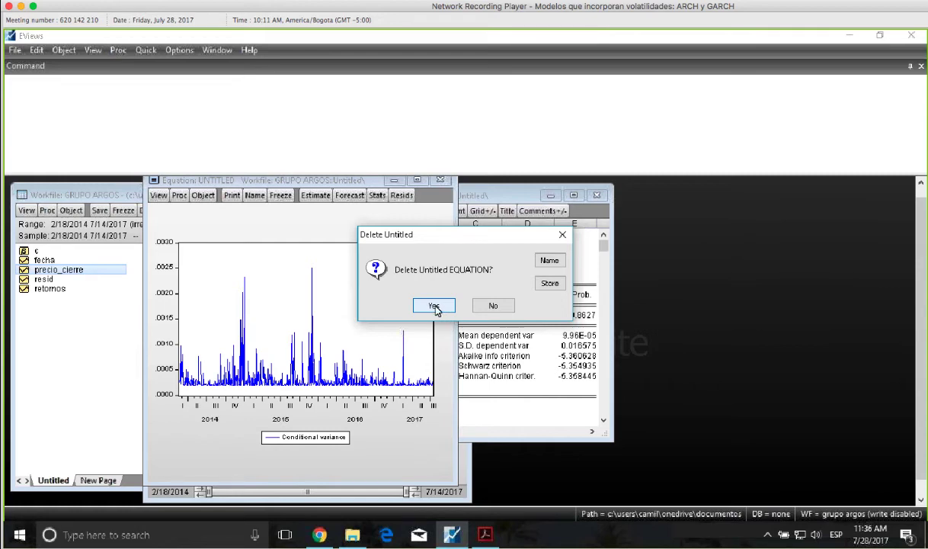
Delete the untitled equation and the untitled least squares table, and reposition the precio_cierre log-differenced graph.
click(434, 306)
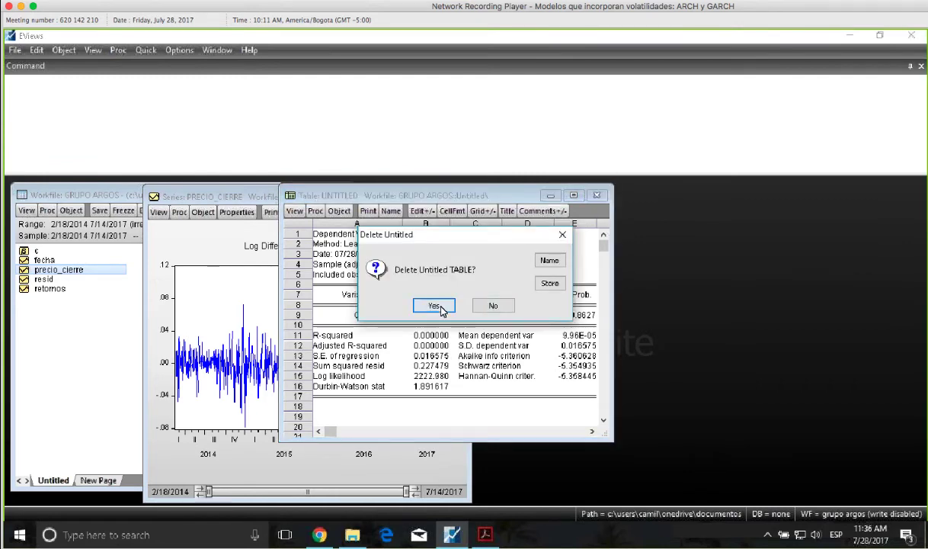
click(429, 306)
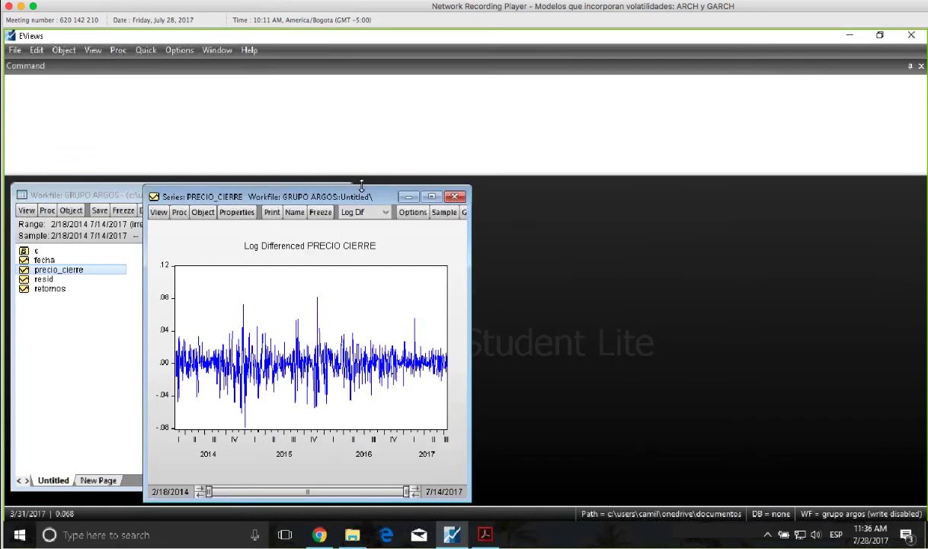
drag(340, 198, 348, 195)
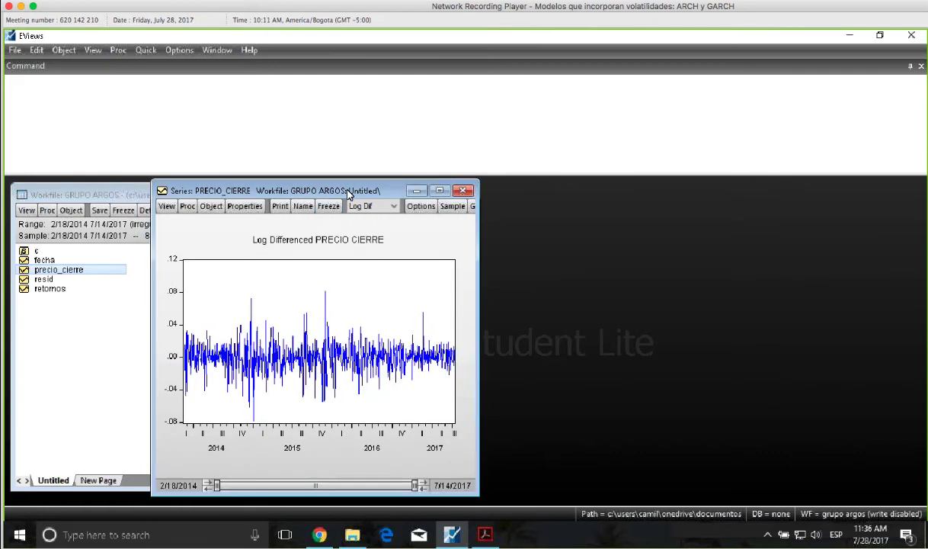
Set up a new equation with the ARCH - Autoregressive Conditional Heteroskedasticity method and the mean equation "retornos c".
click(145, 50)
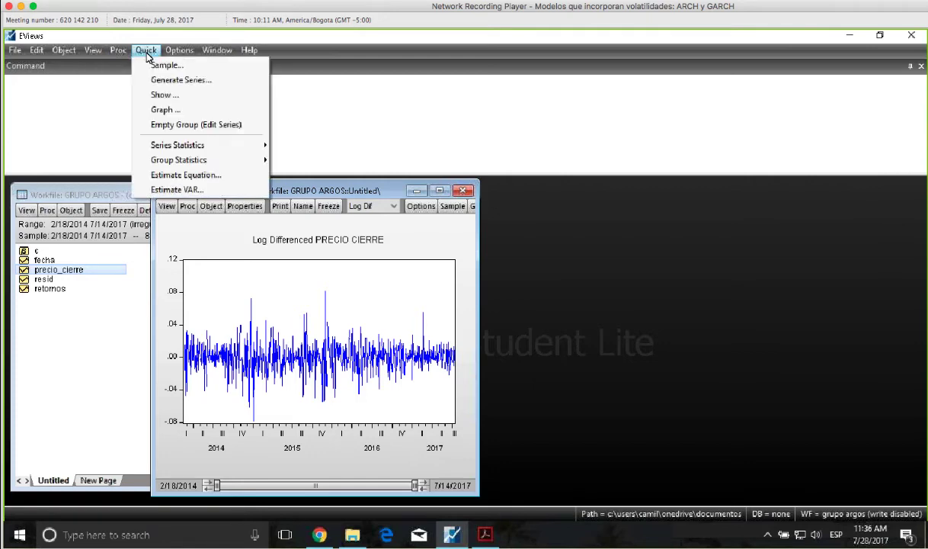
click(214, 177)
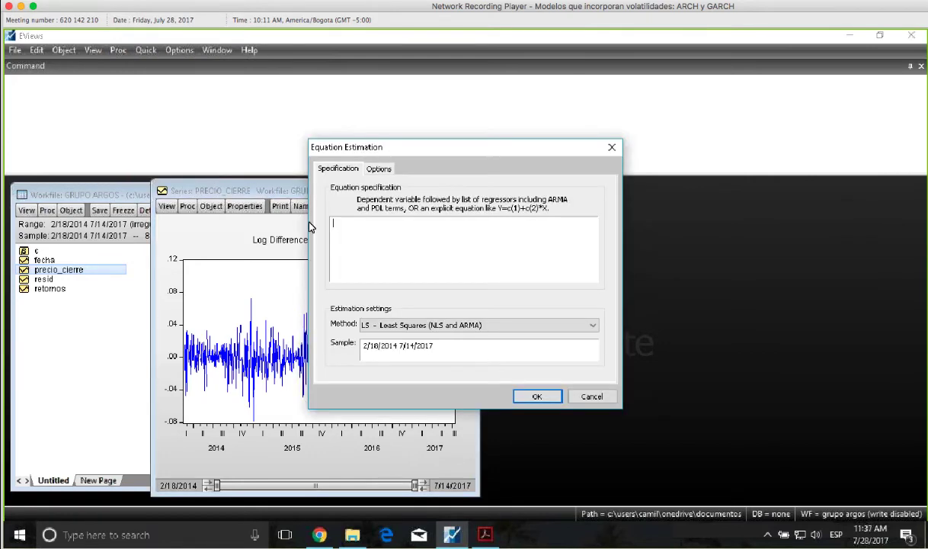
click(424, 328)
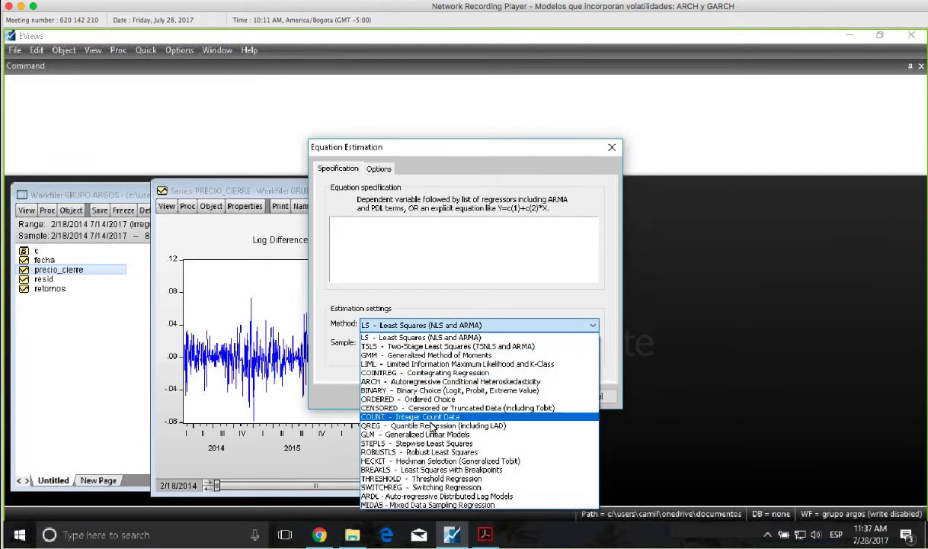
click(392, 381)
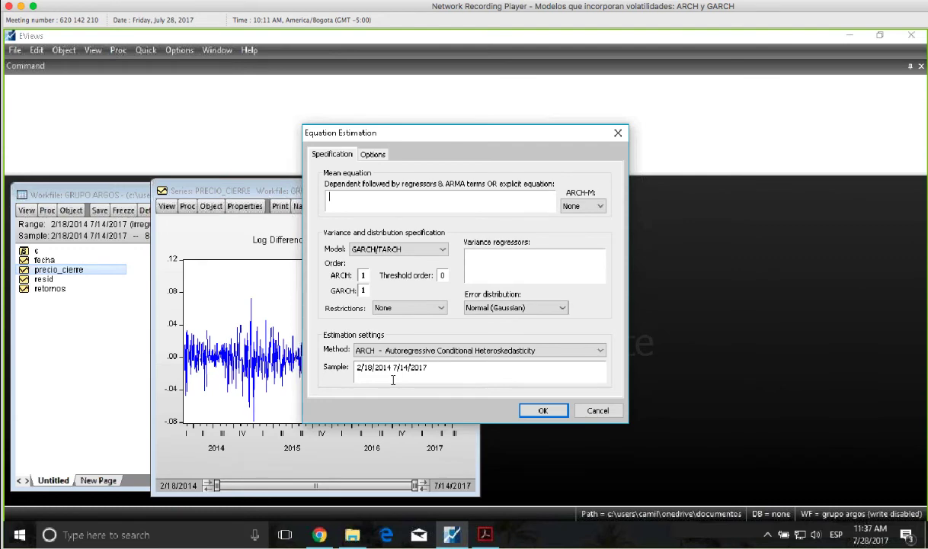
text(retornos c)
Set the presample variance to Unconditional (parameter = 1) and estimate the model with ARCH order 1 and GARCH order 1.
click(374, 155)
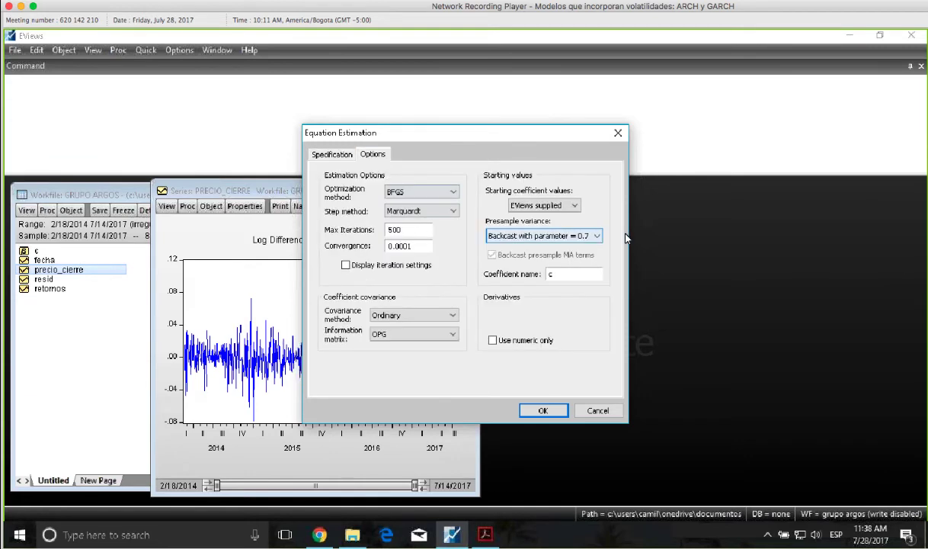
click(542, 236)
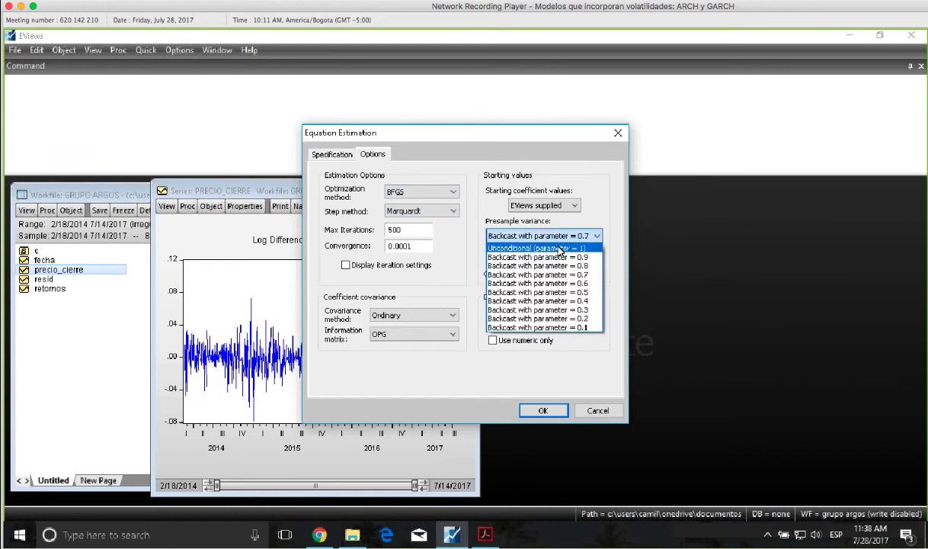
click(556, 249)
click(329, 155)
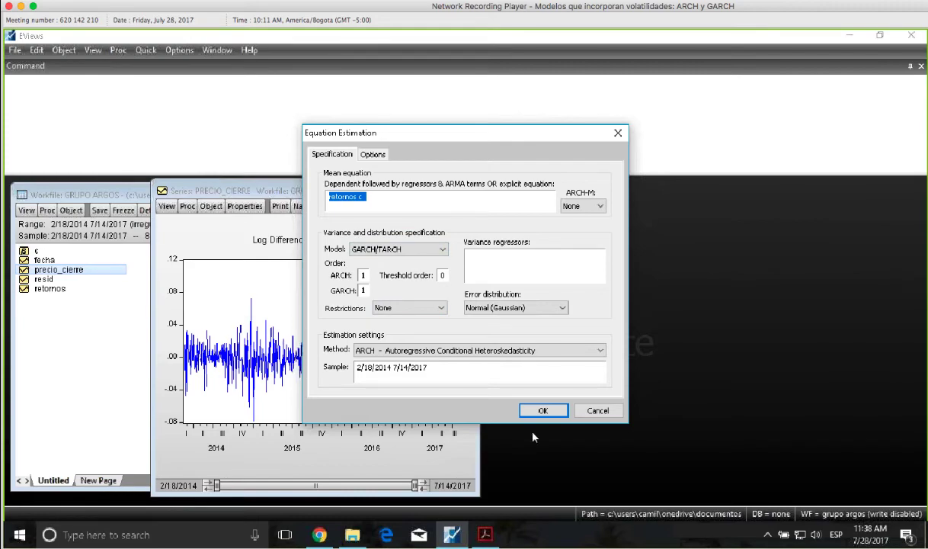
click(534, 411)
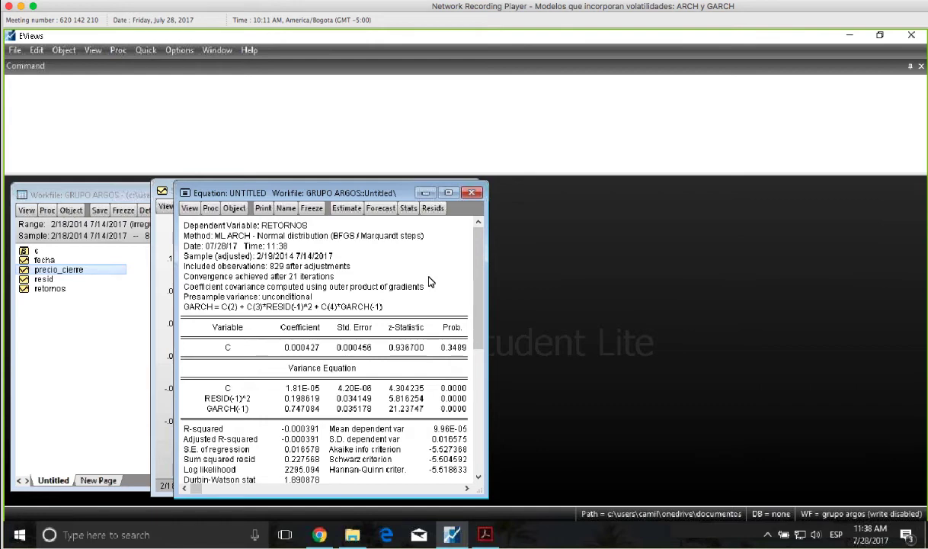
Display the GARCH graph of the conditional variance for the estimated retornos equation.
click(190, 211)
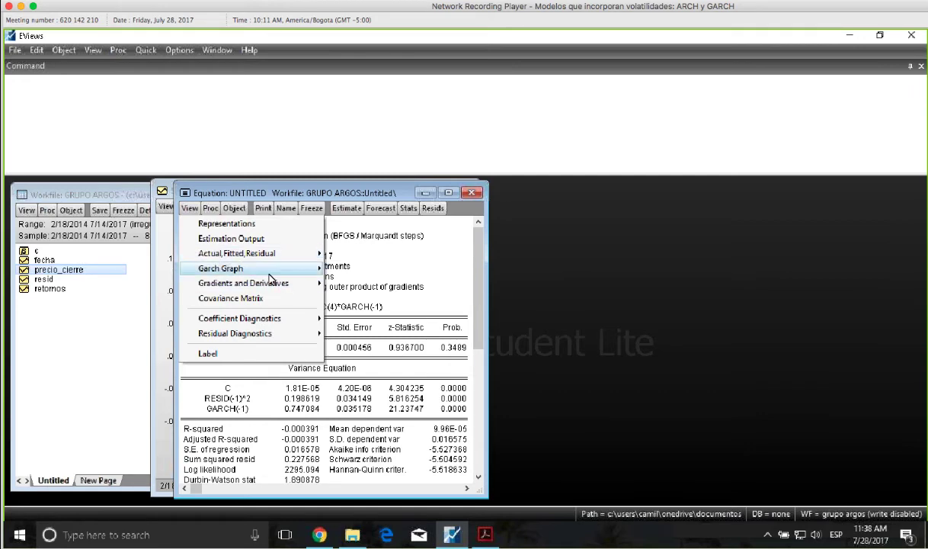
mouse_move(267, 270)
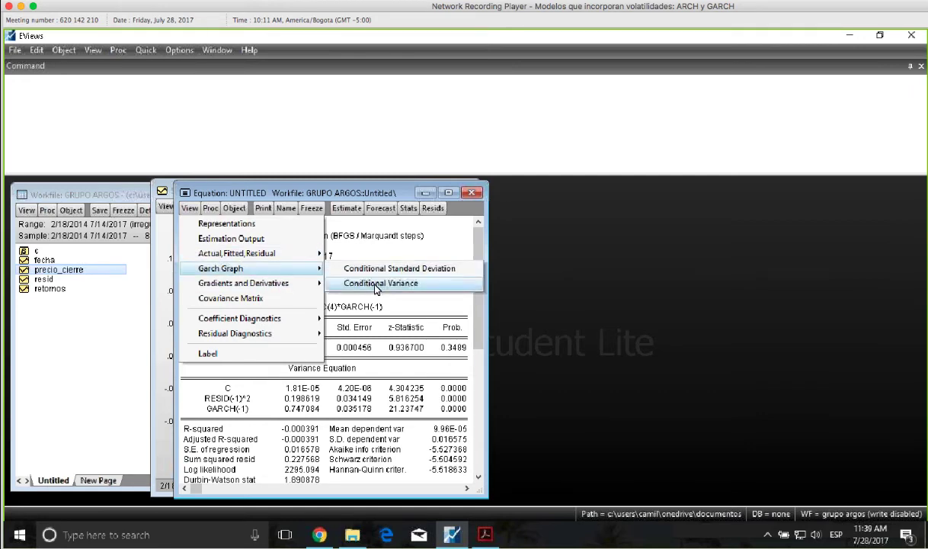
click(376, 289)
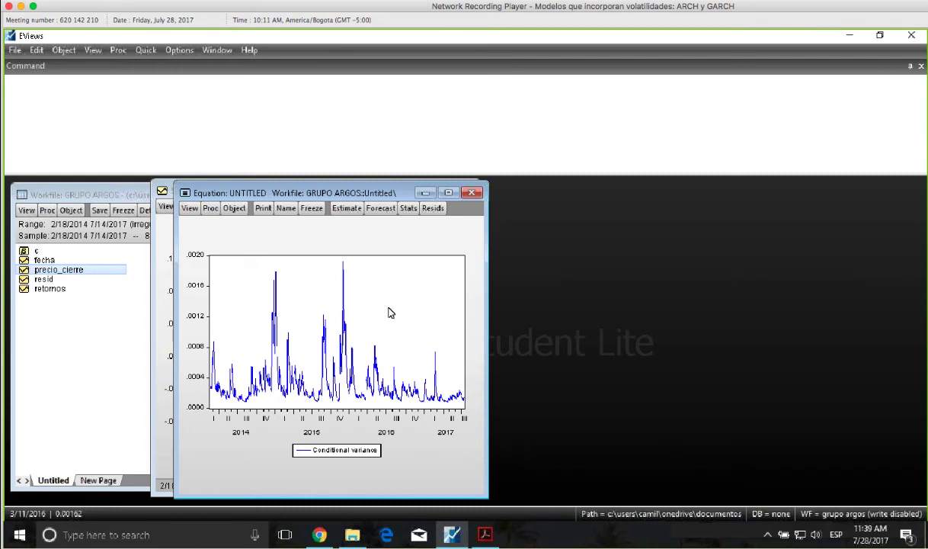
mouse_move(404, 363)
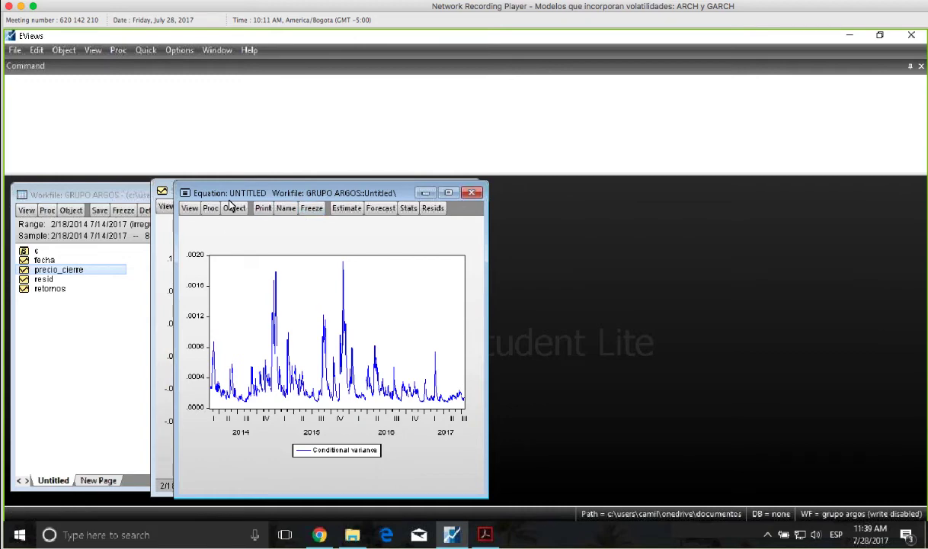
click(192, 213)
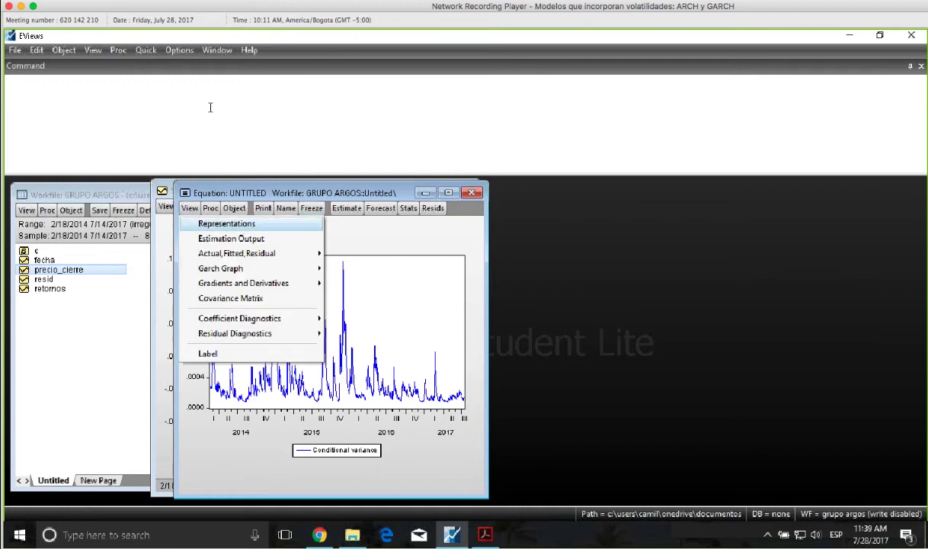
click(190, 89)
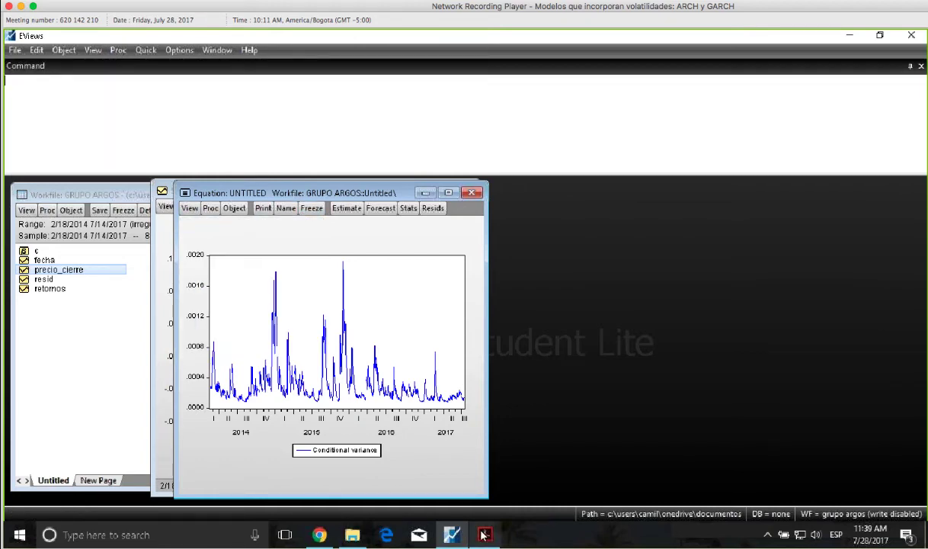
mouse_move(484, 534)
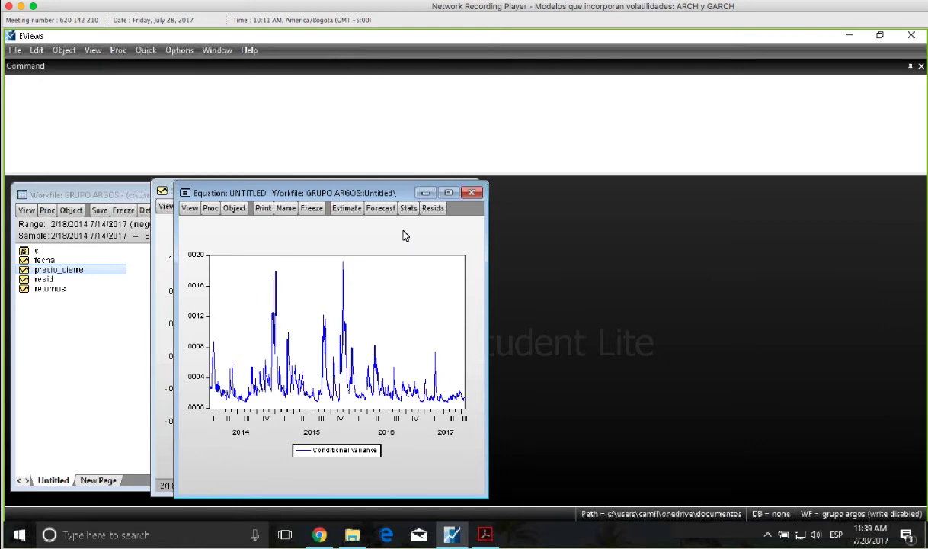
Close the untitled equation that shows the conditional variance graph and delete it.
click(473, 193)
click(431, 304)
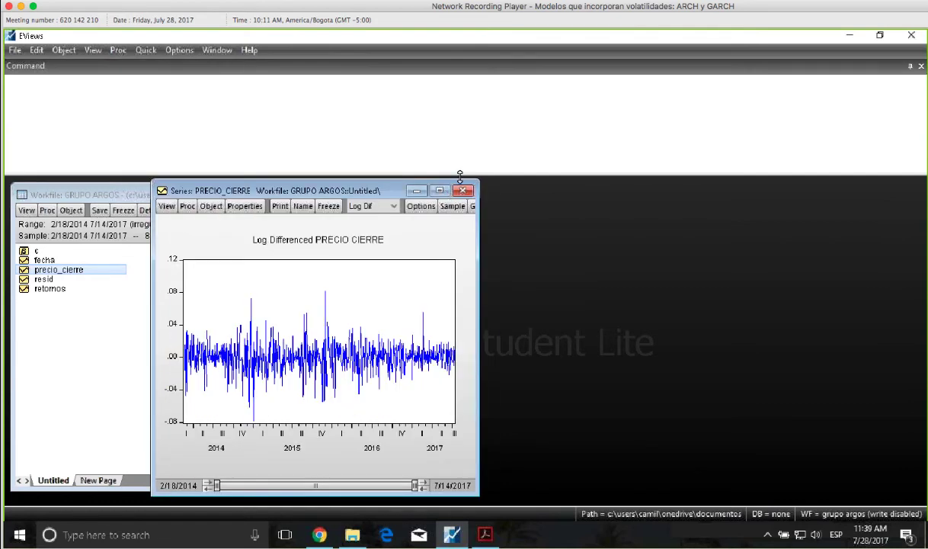
Set up a new ARCH - Autoregressive Conditional Heteroskedasticity equation with mean equation "retornos c" and GARCH order 0.
click(151, 56)
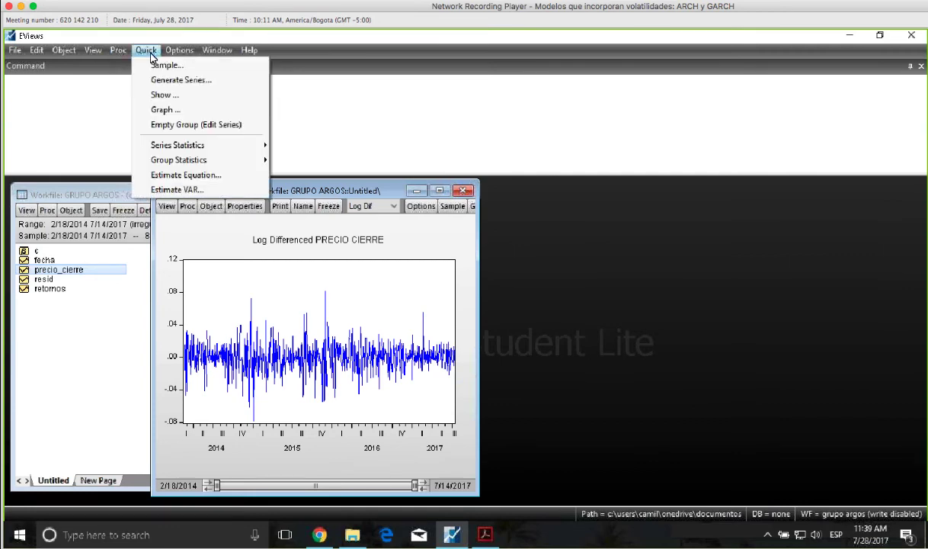
click(205, 176)
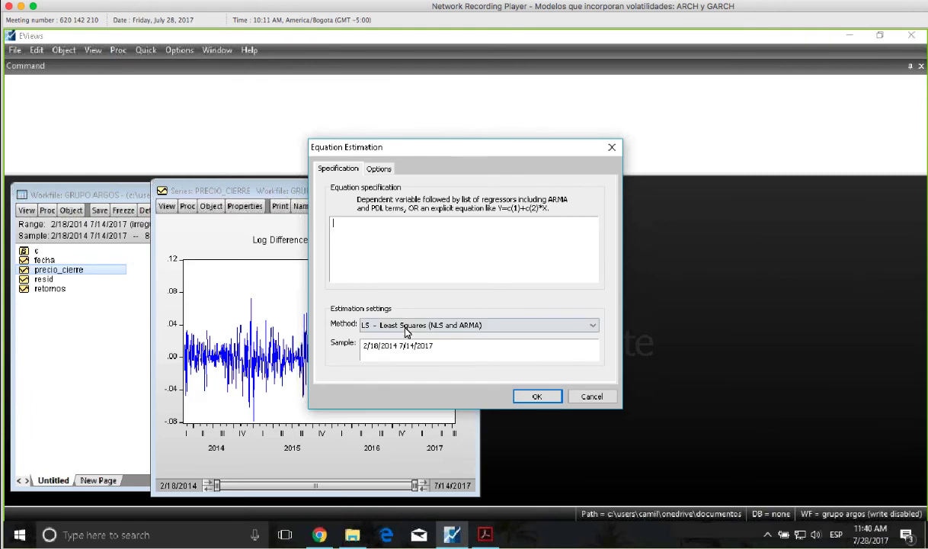
click(407, 332)
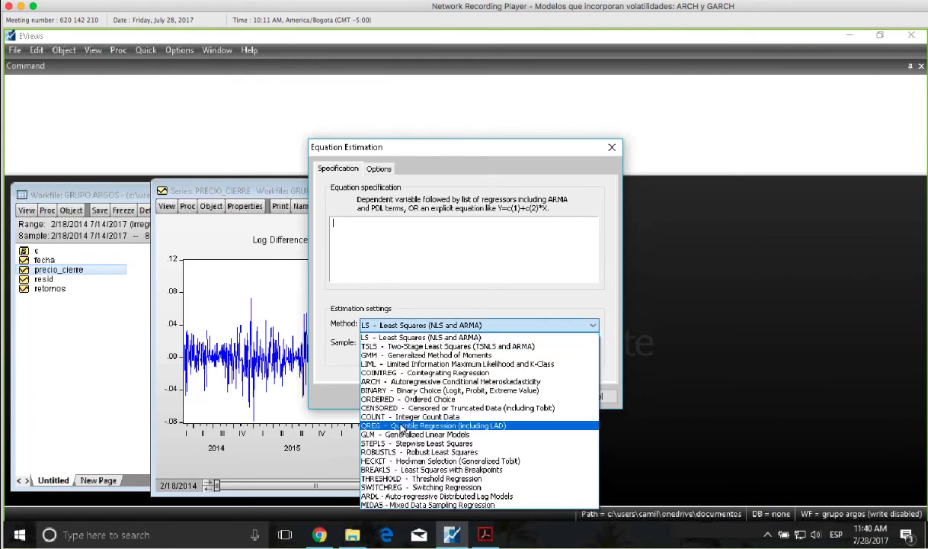
click(389, 381)
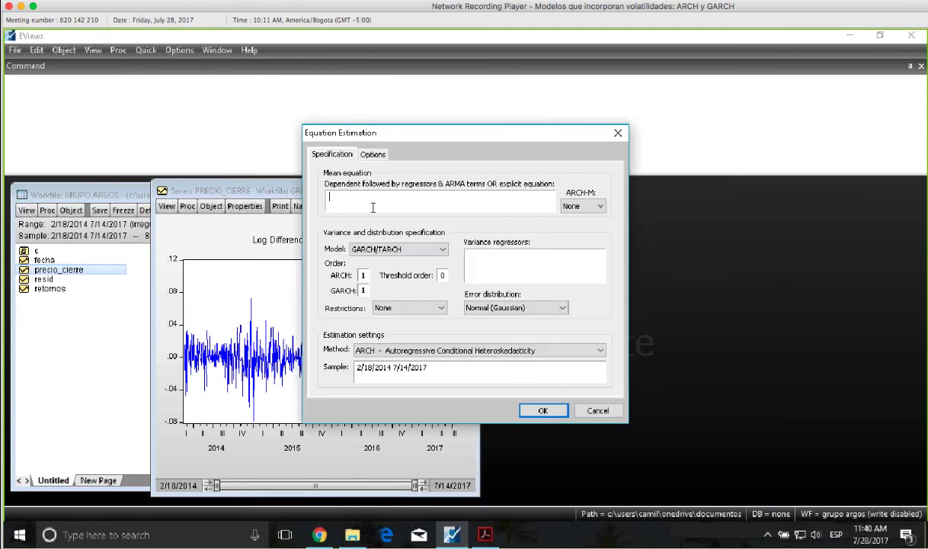
text(retornos c)
click(367, 290)
key(BackSpace)
text(0)
Set the presample variance to Unconditional (parameter = 1) and estimate the pure ARCH model.
click(372, 154)
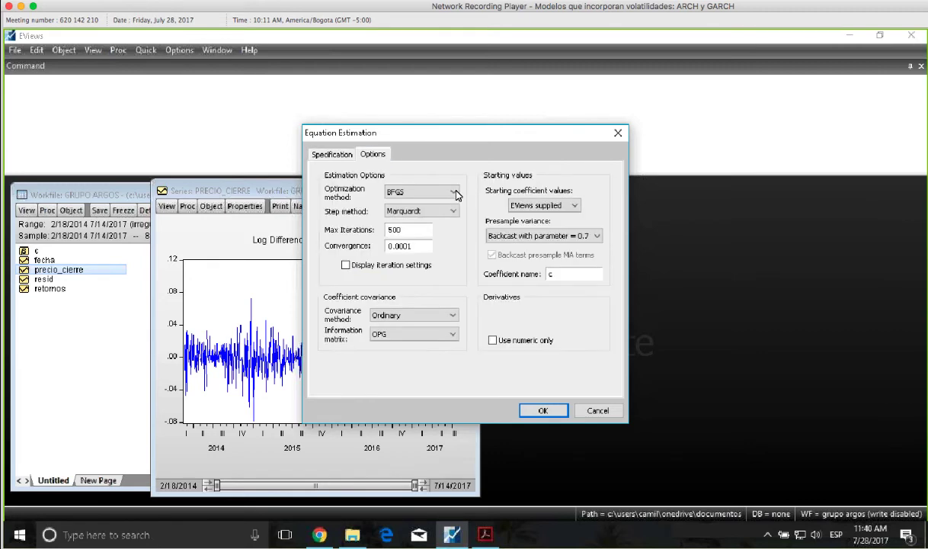
click(538, 237)
click(538, 247)
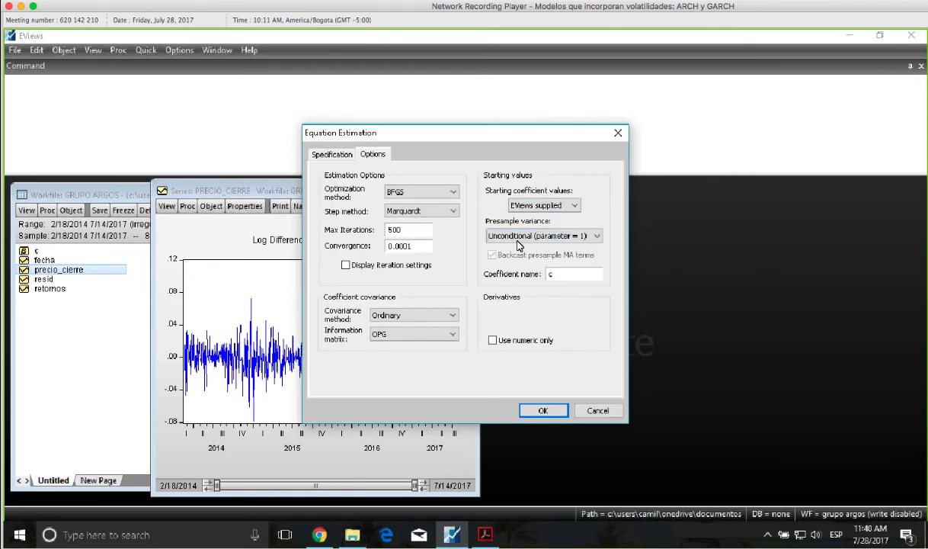
click(542, 411)
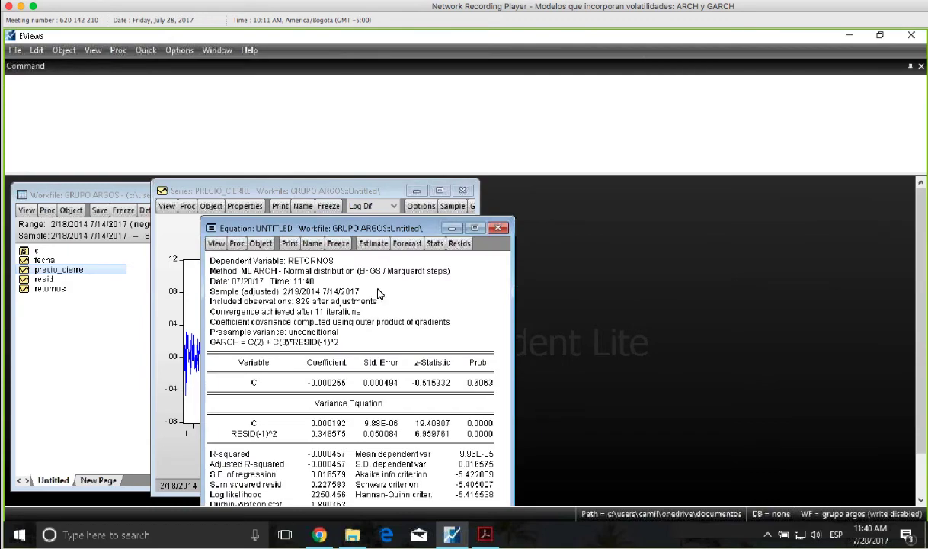
Freeze the ARCH estimation output as a table and place the table and equation windows side by side.
click(338, 243)
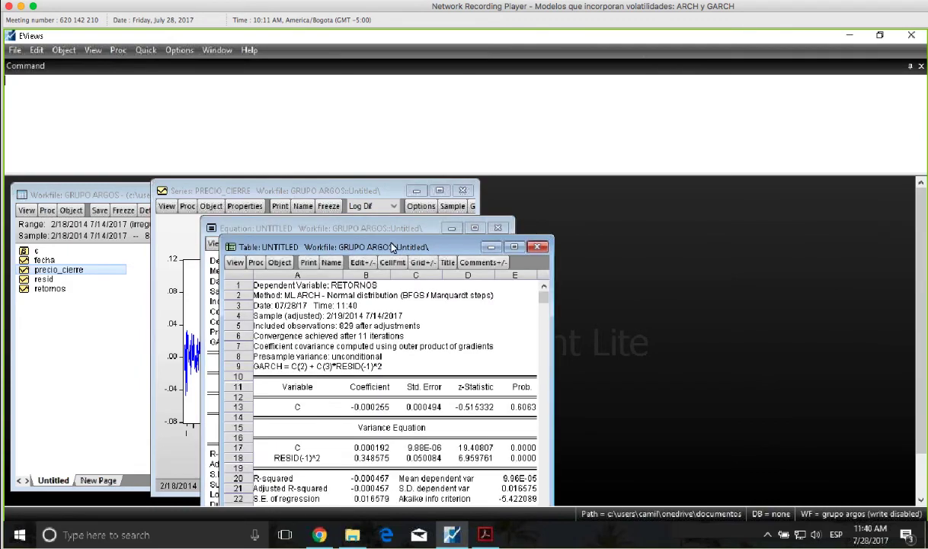
drag(520, 212, 536, 199)
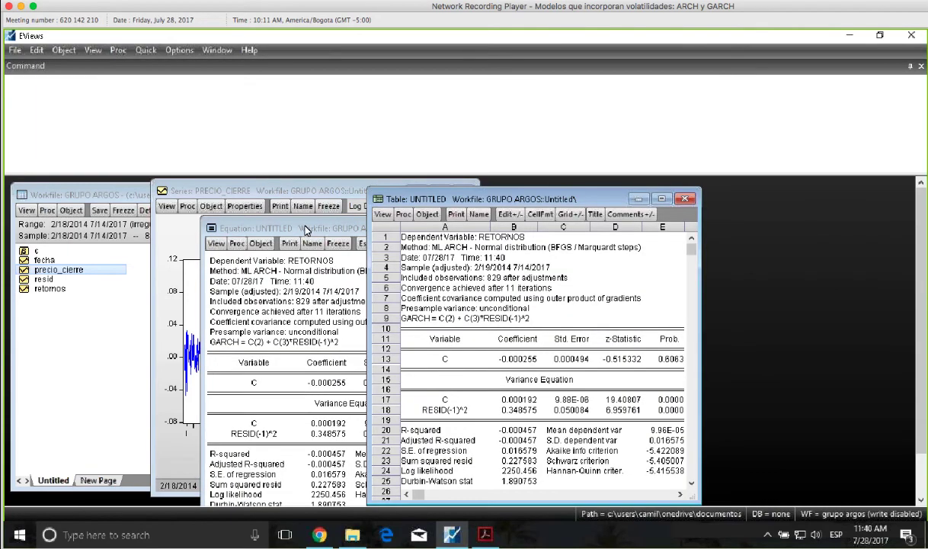
drag(306, 228, 187, 201)
Set up another ARCH-method equation with mean equation "retornos c", keeping ARCH order 1 and GARCH order 1.
click(141, 50)
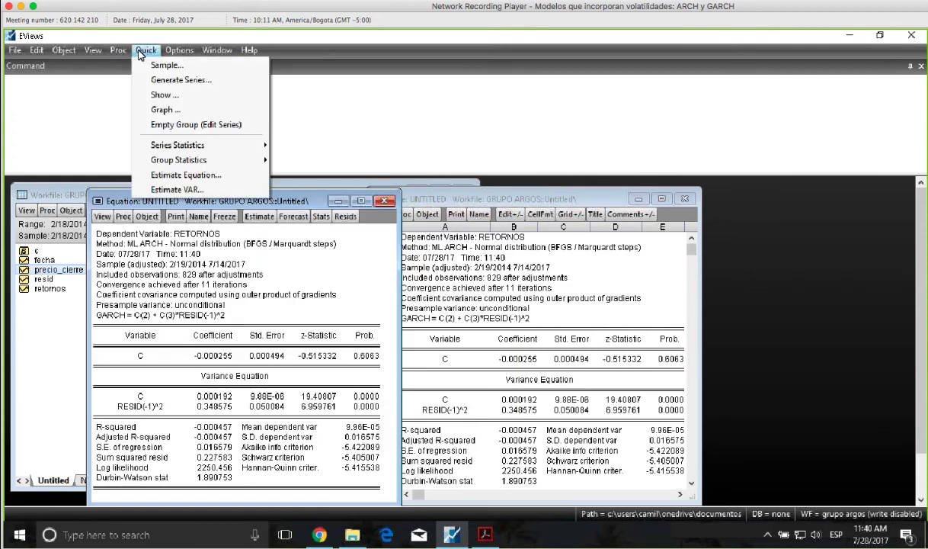
click(200, 175)
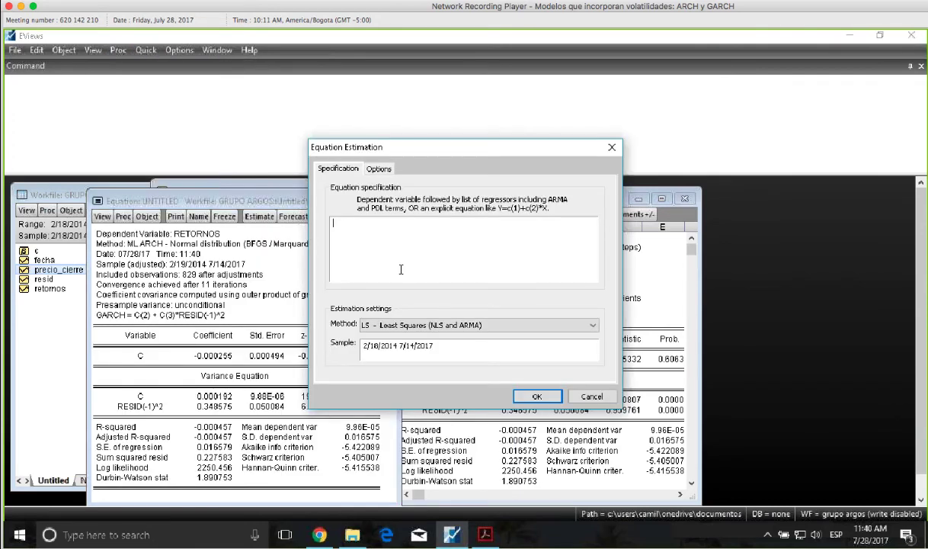
click(392, 324)
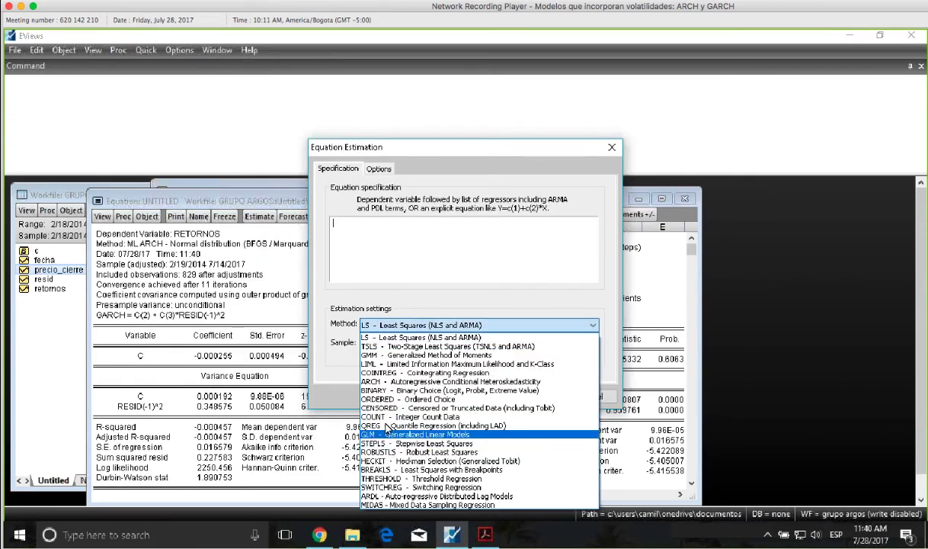
click(381, 380)
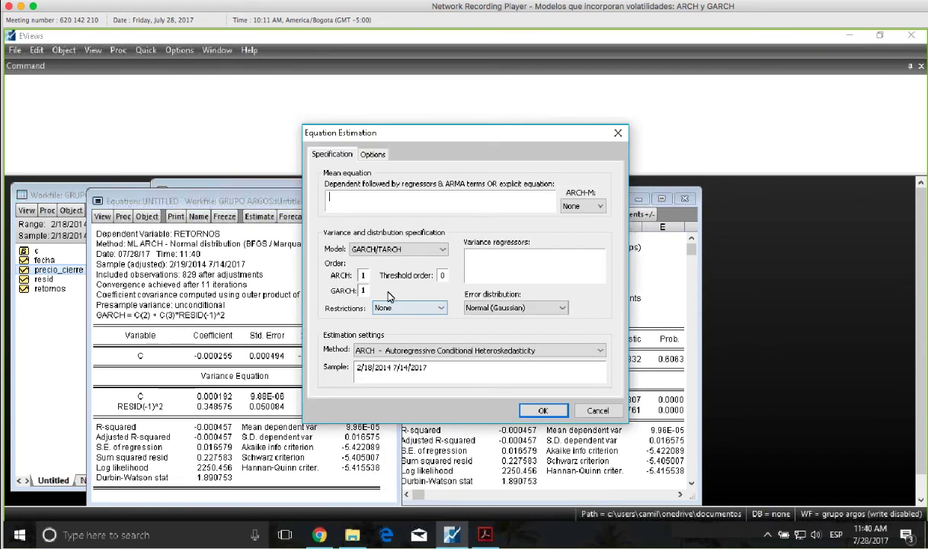
click(365, 200)
text(retorn)
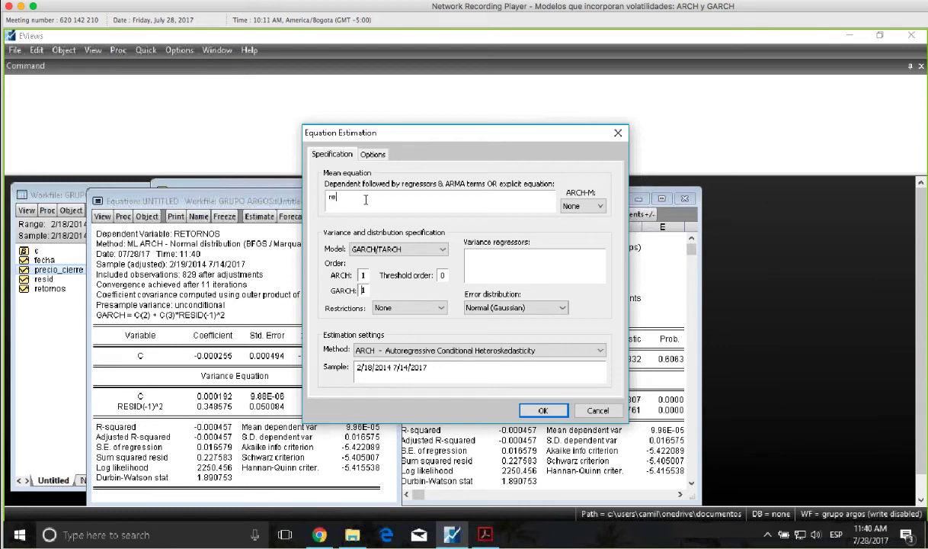
text(os c)
Set the presample variance to Unconditional (parameter = 1) and estimate the model with both ARCH and GARCH terms.
click(374, 156)
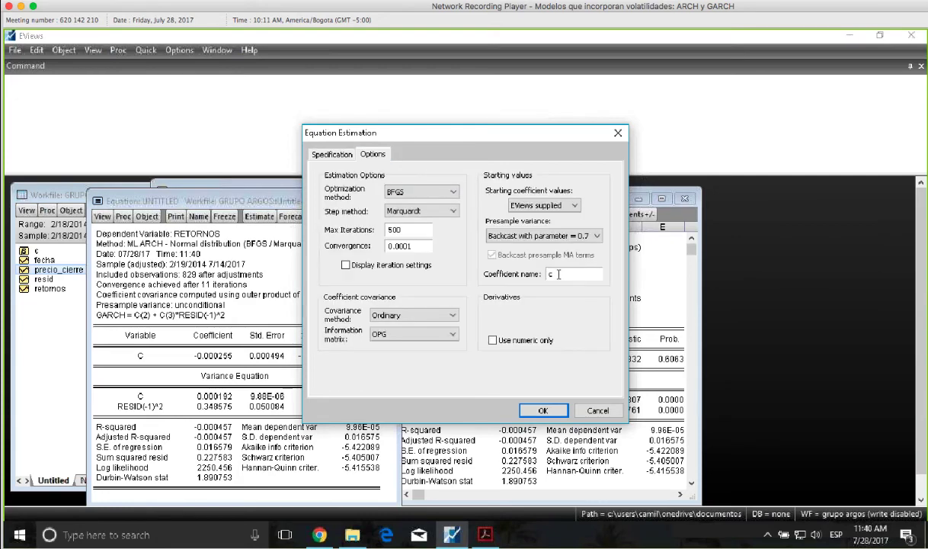
click(528, 236)
click(533, 246)
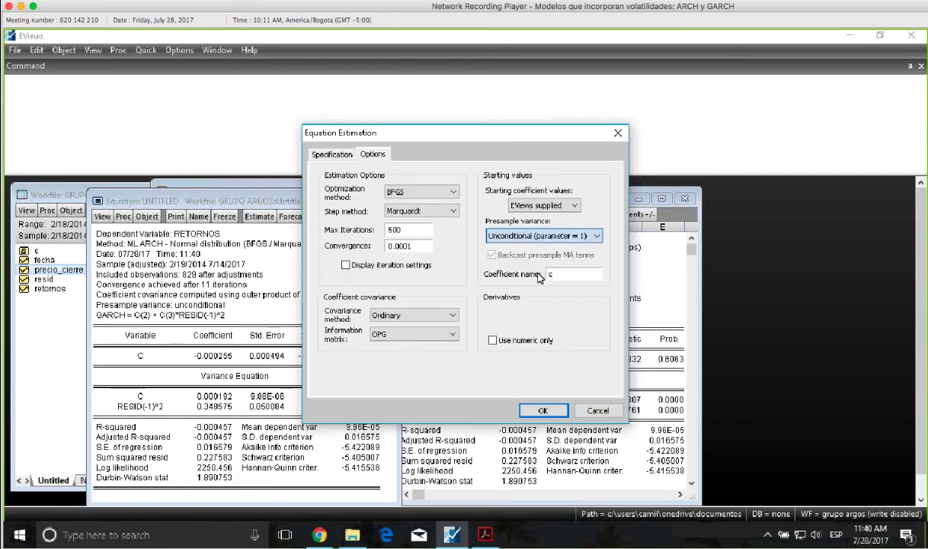
click(538, 404)
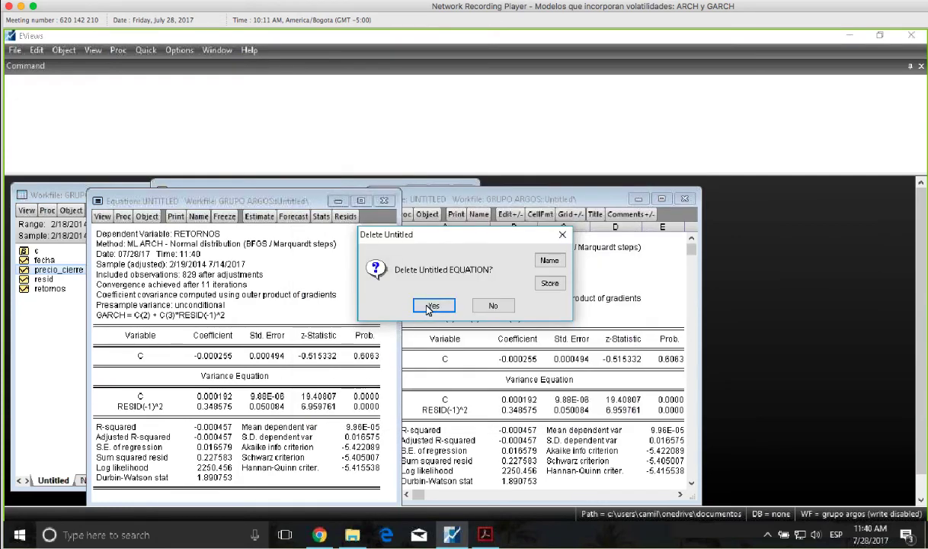
Confirm deleting the earlier untitled equation and place the new GARCH estimation output beside the frozen ARCH table.
click(375, 304)
drag(381, 265, 199, 201)
drag(271, 203, 262, 200)
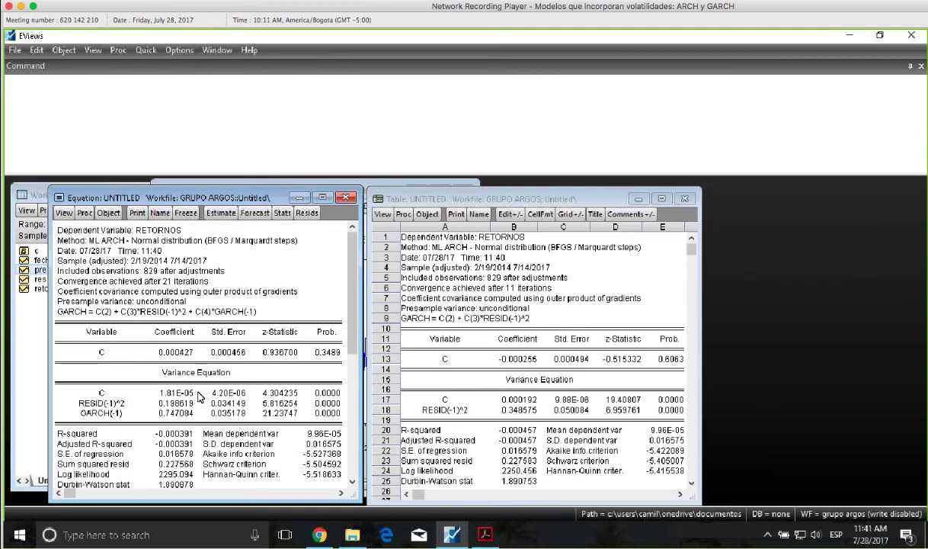
Check the GARCH coefficients in EViews against the parameter restrictions on the "Especificación del Modelo GARCH" slide in Adobe Acrobat Reader.
click(484, 535)
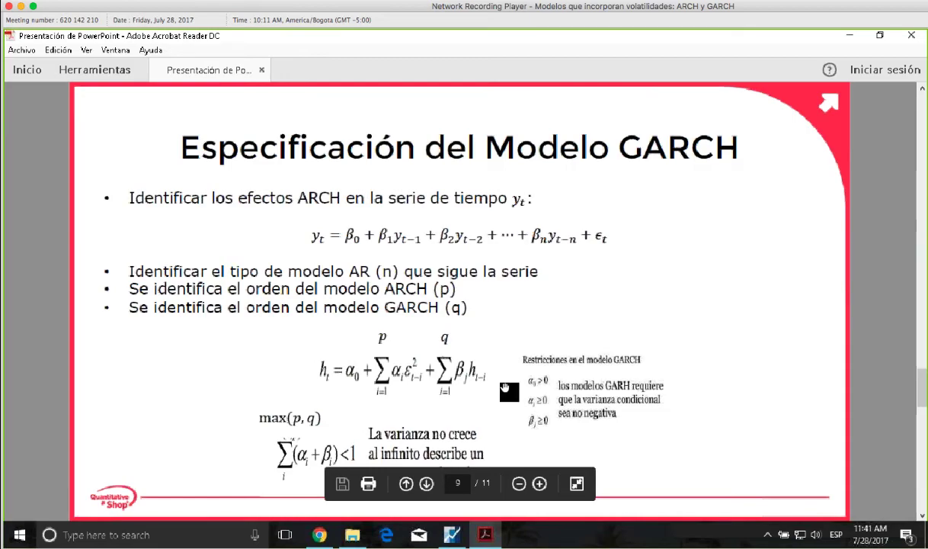
click(453, 534)
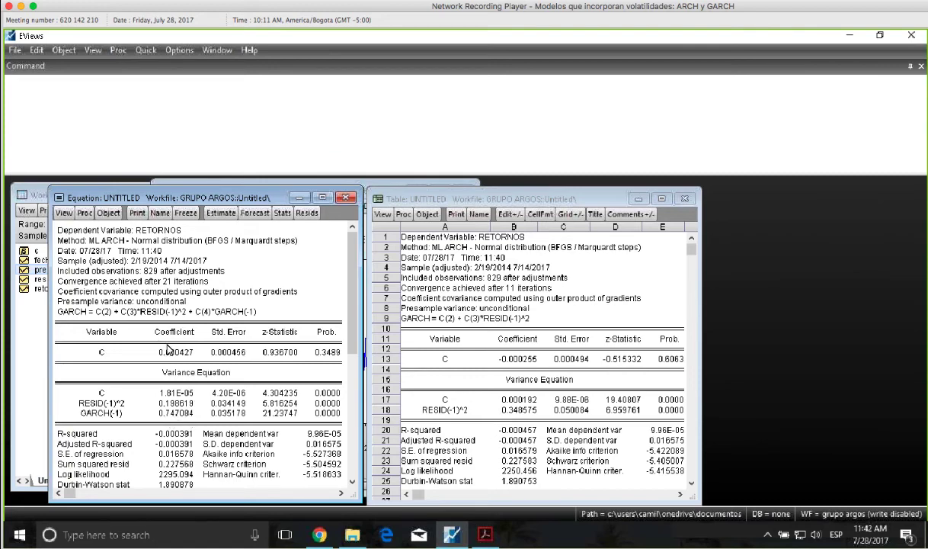
click(486, 534)
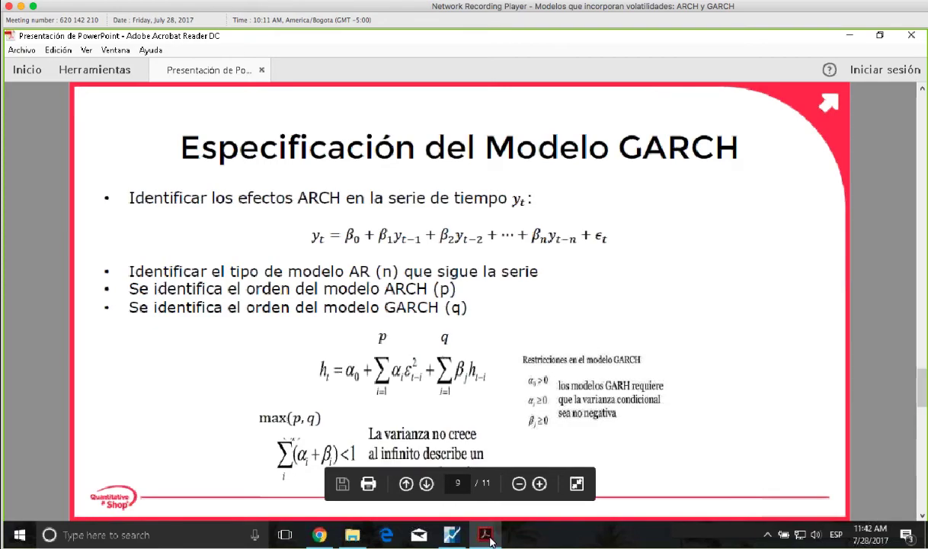
click(453, 536)
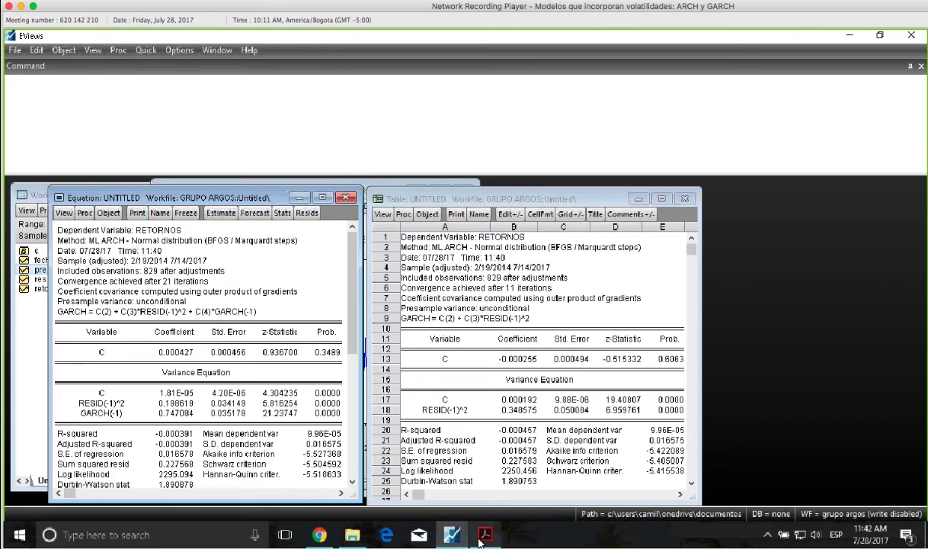
mouse_move(480, 540)
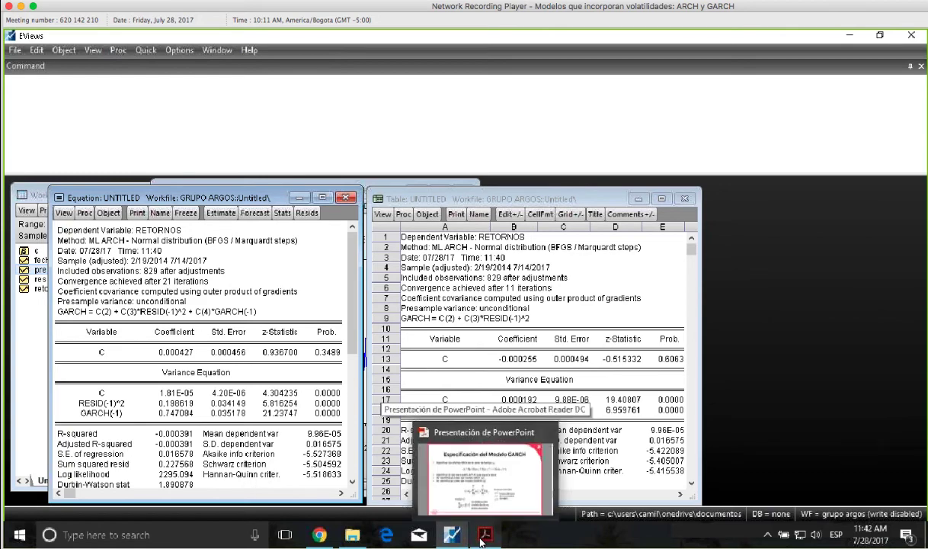
click(481, 540)
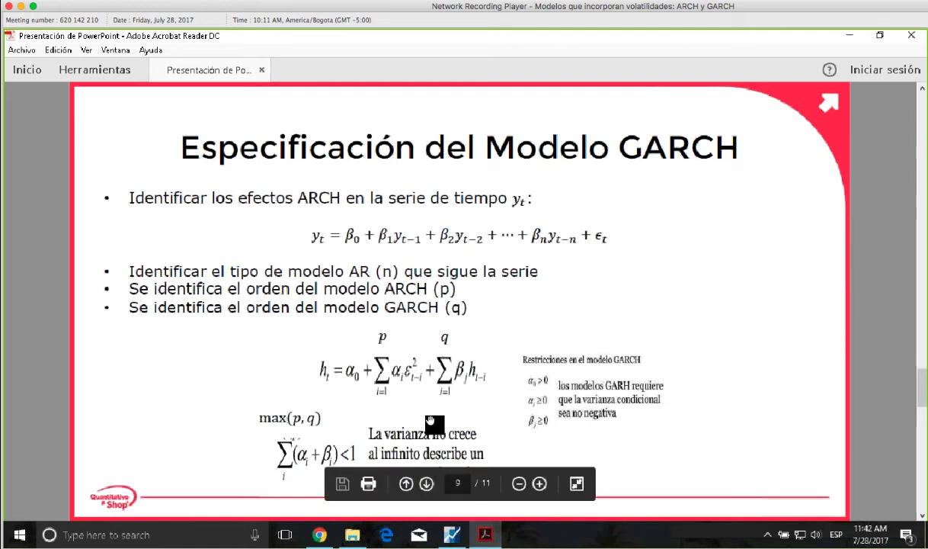
click(490, 538)
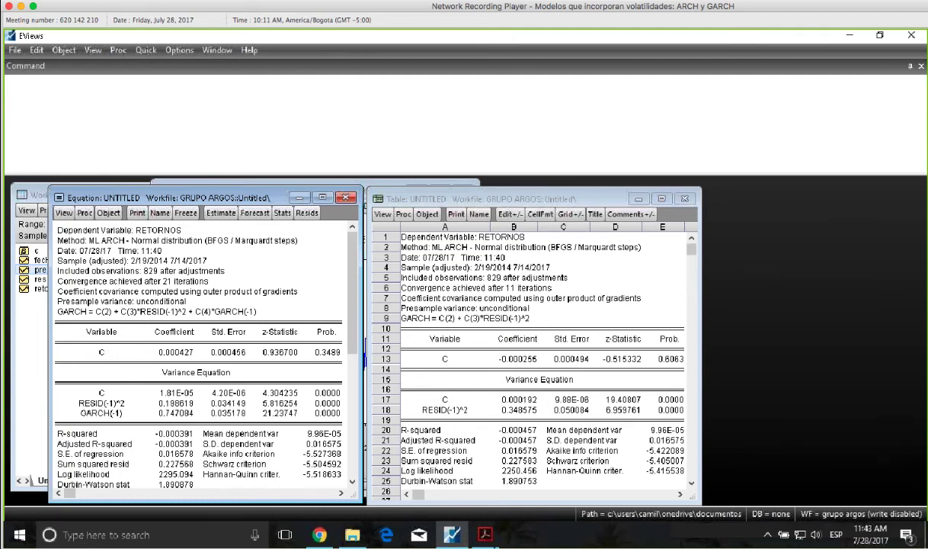
Switch to Adobe Acrobat Reader and review the ARCH model, GARCH model and GARCH specification slides through to the contact slide.
click(485, 538)
scroll(451, 374, up, 2)
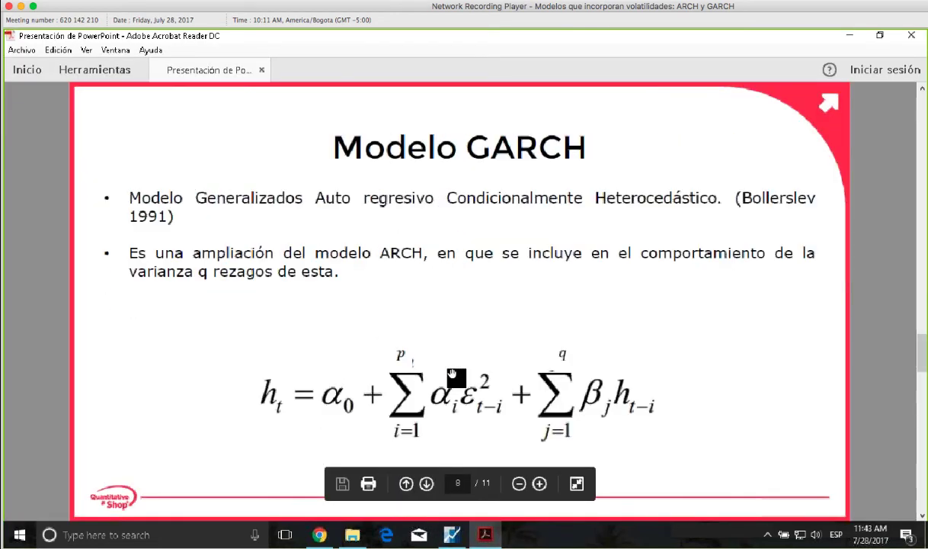
scroll(452, 375, up, 1)
scroll(451, 375, up, 1)
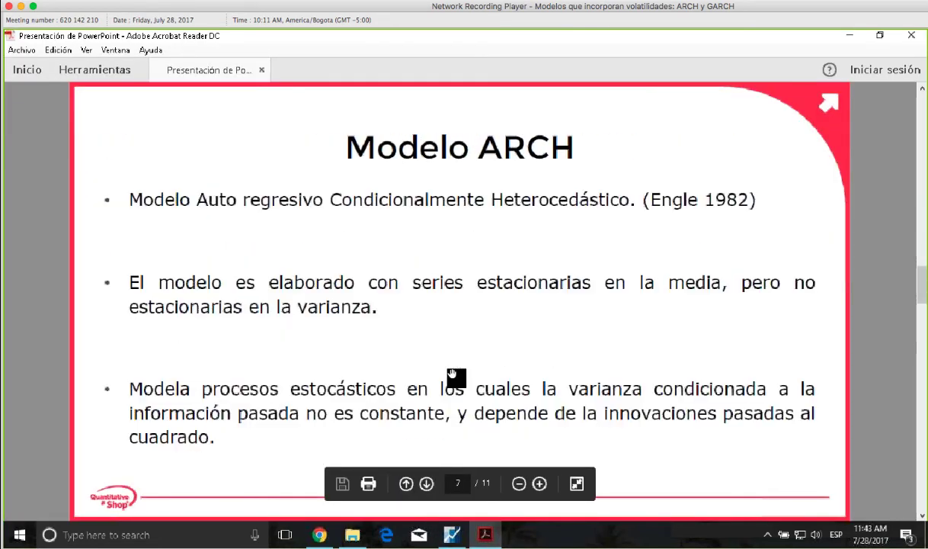
scroll(452, 375, down, 2)
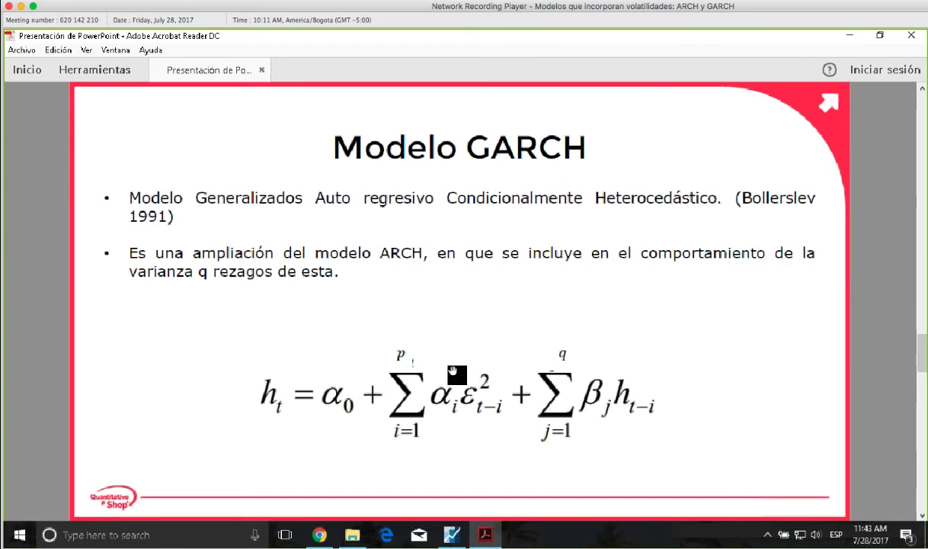
scroll(482, 375, down, 2)
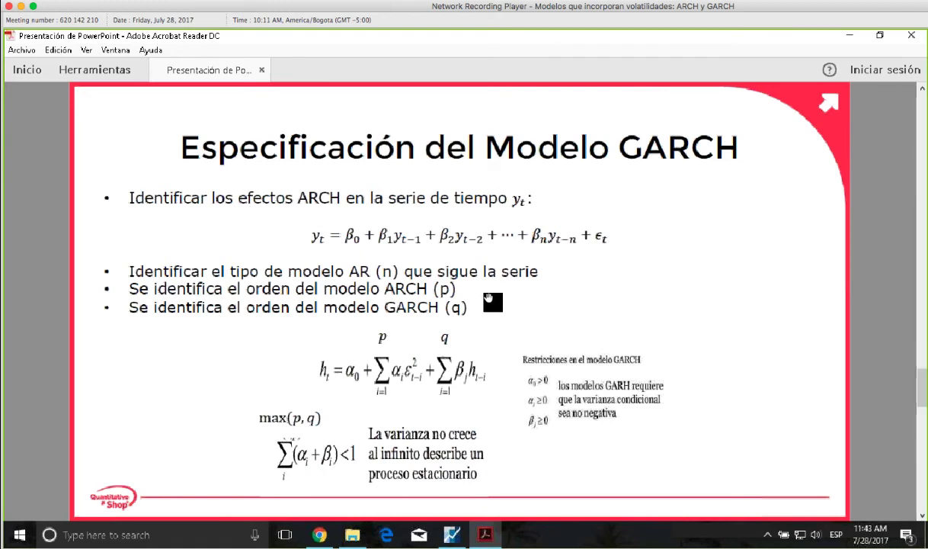
scroll(489, 298, down, 1)
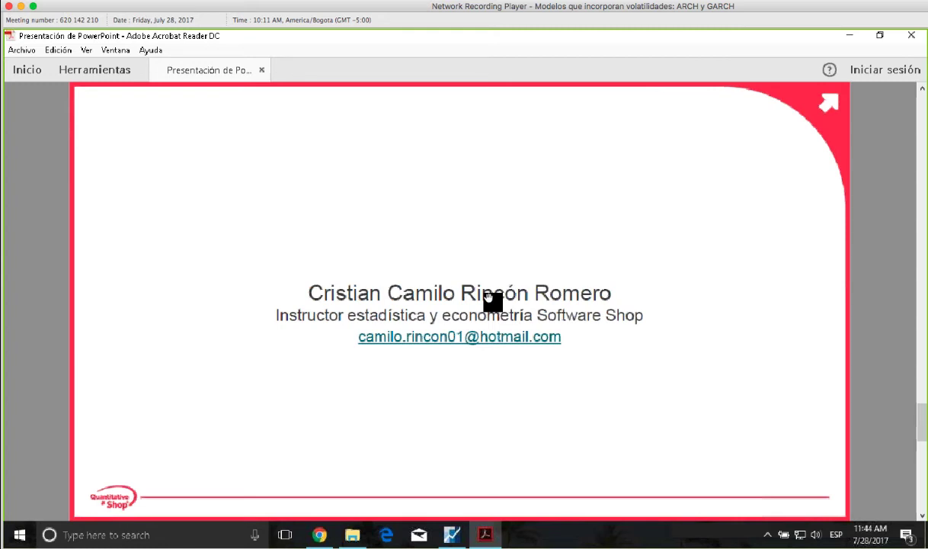
Check the "Bibliografía" slide and switch back to the estimation outputs in EViews.
scroll(478, 258, down, 2)
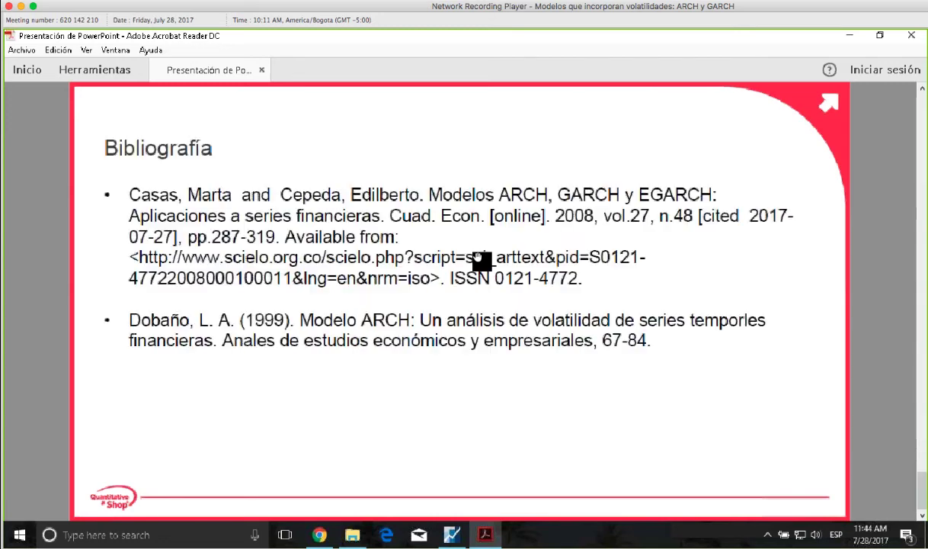
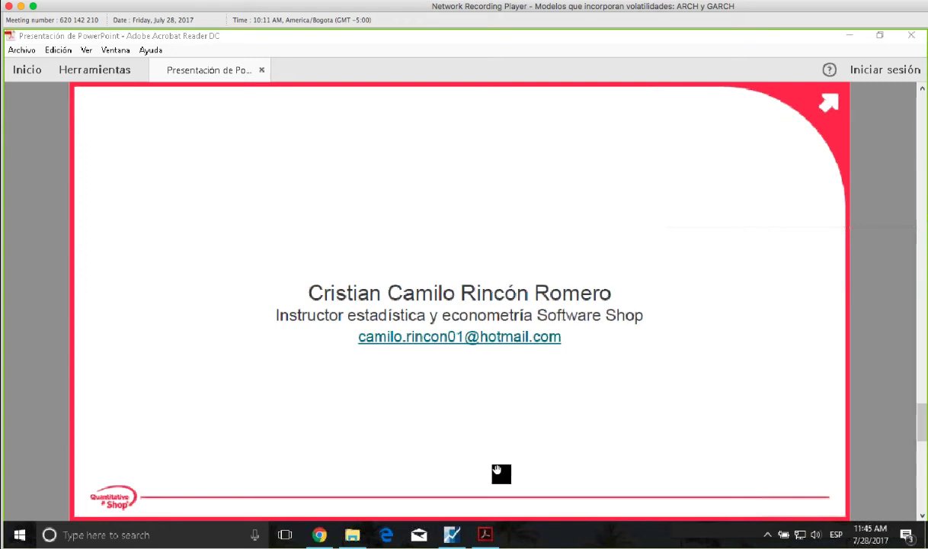
click(457, 533)
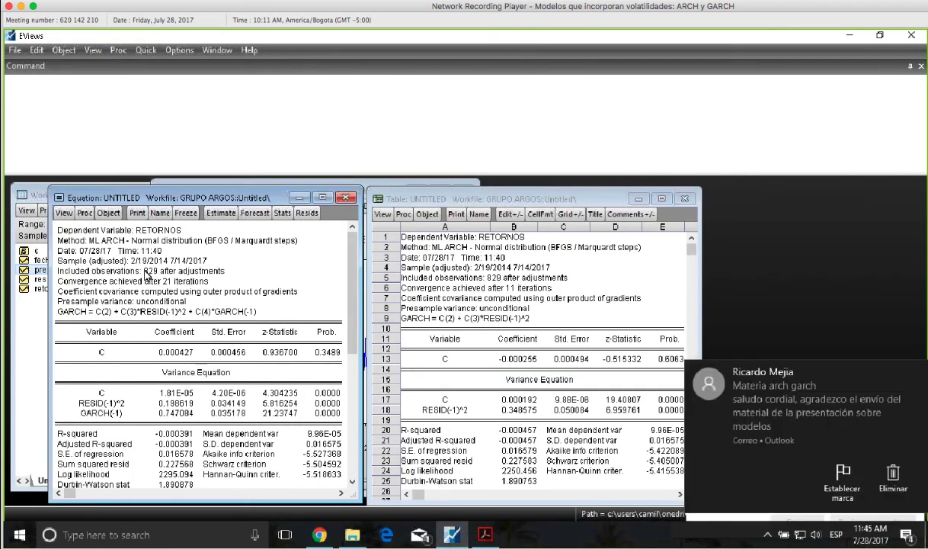
Minimize the GRUPO ARGOS workfile window, set the GARCH equation and frozen ARCH table side by side, and widen the table.
click(33, 198)
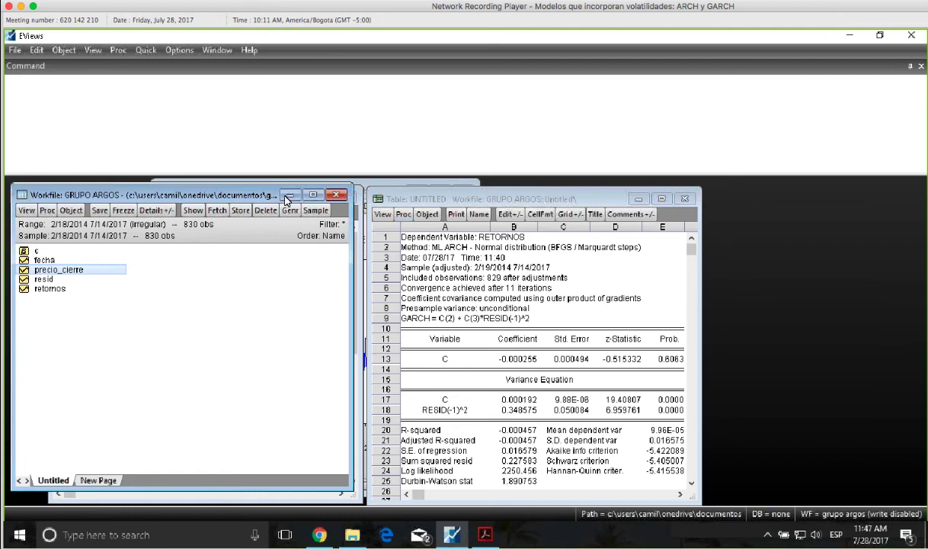
click(387, 199)
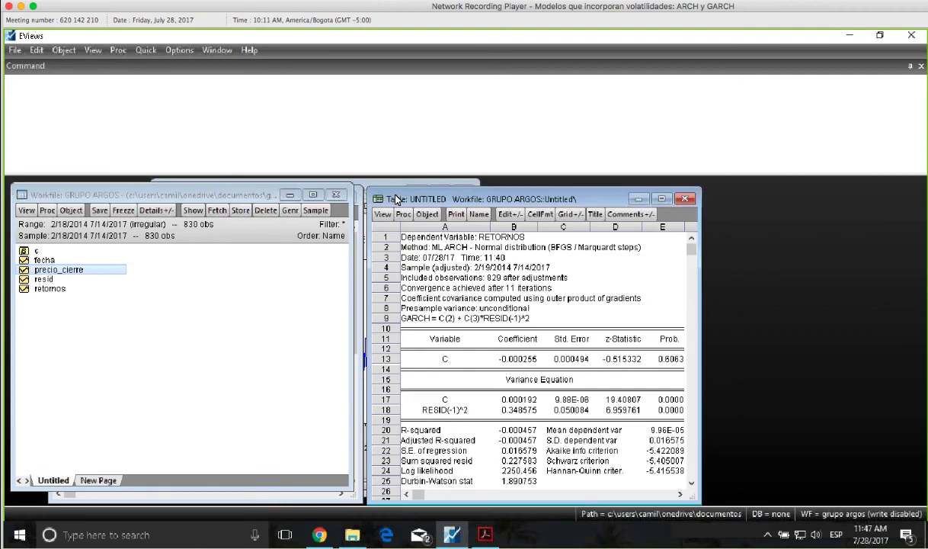
click(289, 196)
click(250, 200)
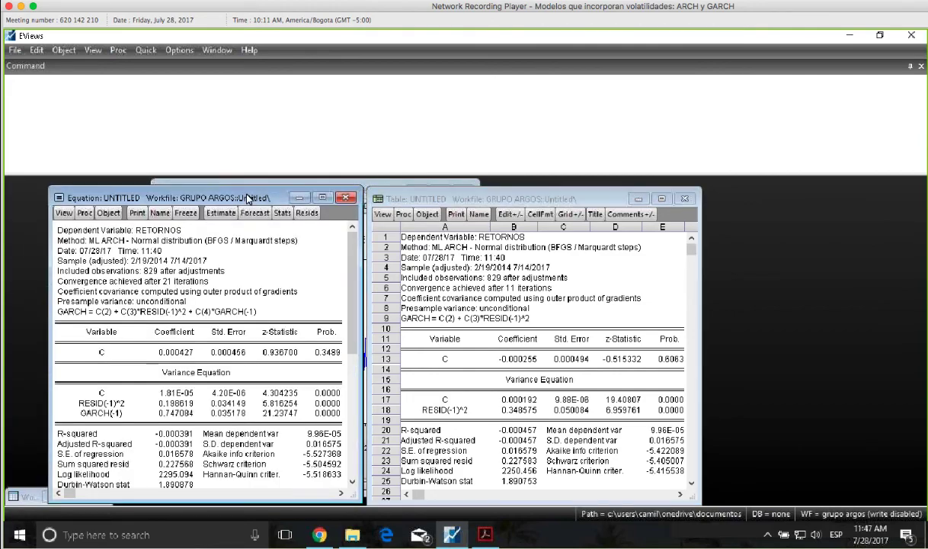
drag(246, 197, 215, 189)
drag(457, 201, 423, 196)
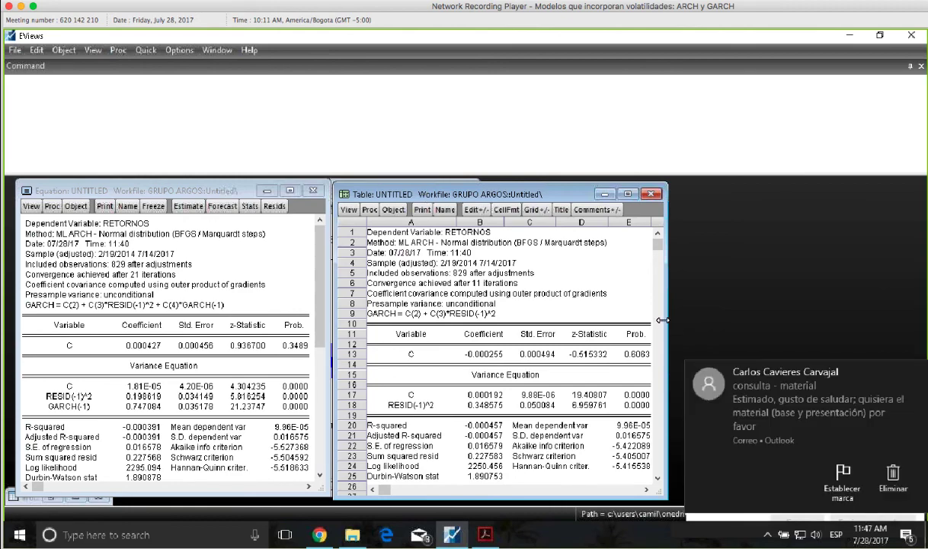
drag(663, 320, 715, 329)
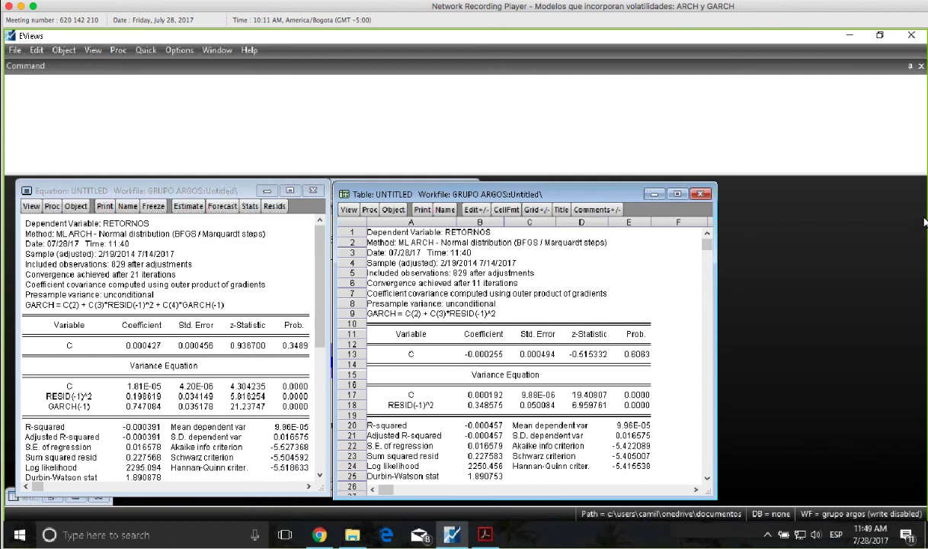
click(907, 131)
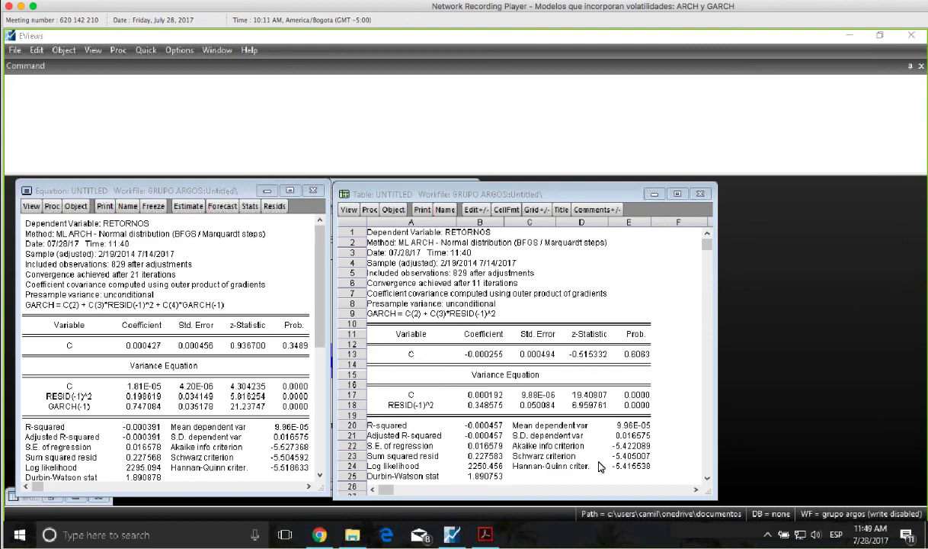
Switch to Chrome, open the 2017 free online short courses programme from the Software Shop home page and review its course dates.
click(320, 535)
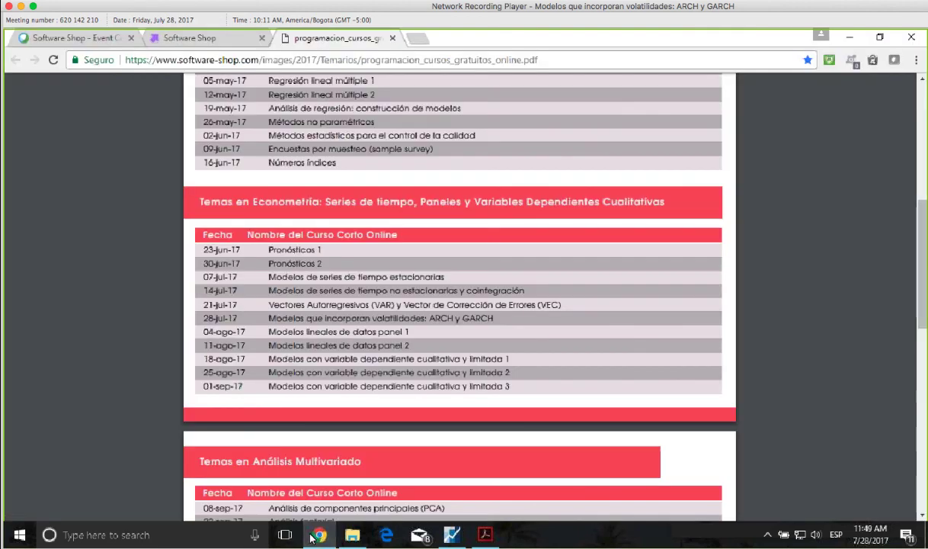
click(207, 34)
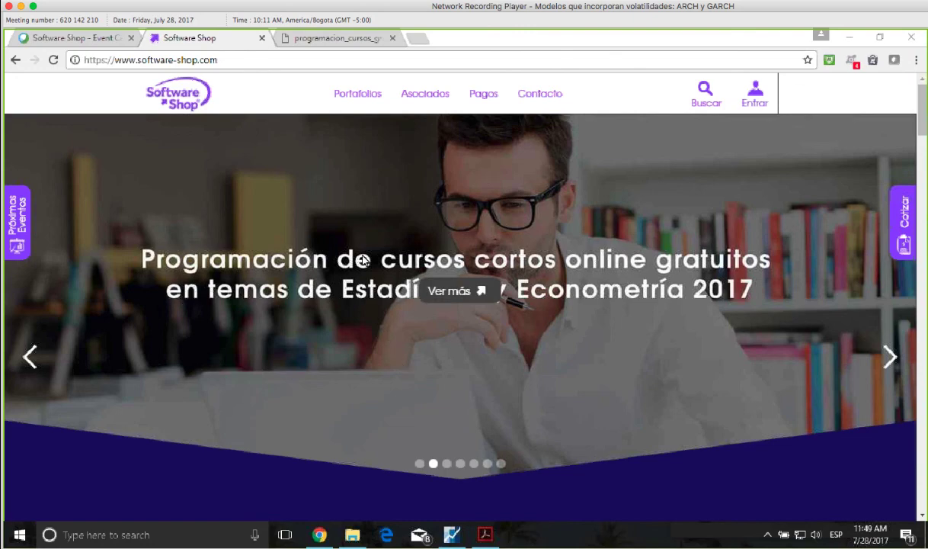
click(452, 295)
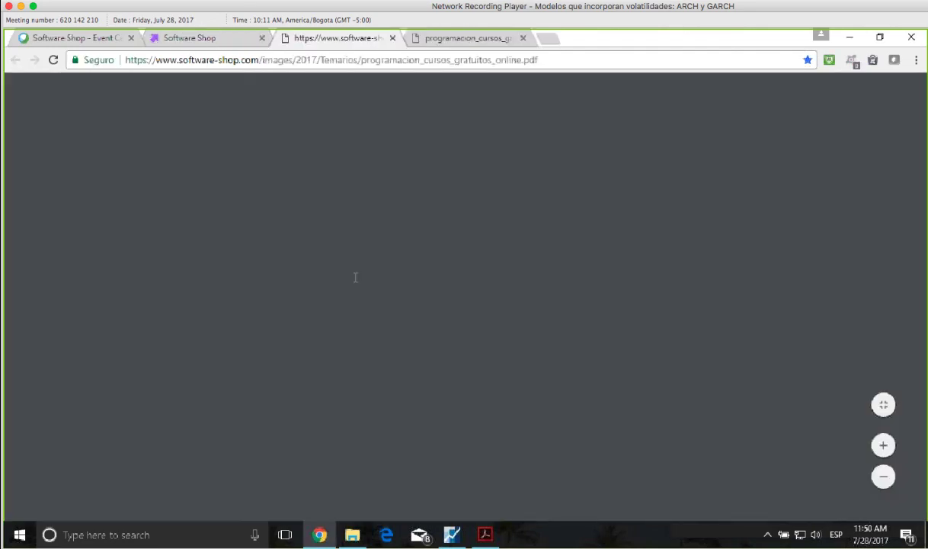
scroll(362, 198, down, 1)
scroll(381, 214, down, 7)
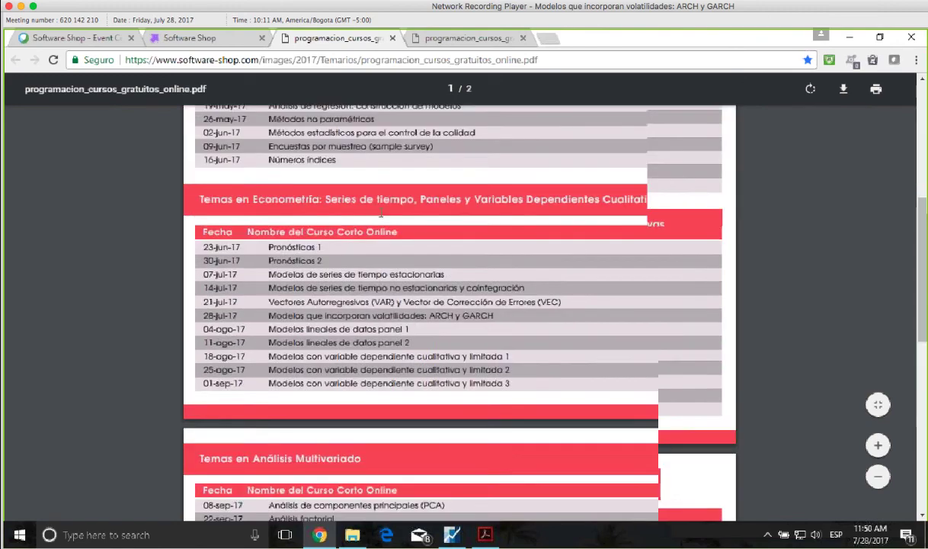
scroll(381, 213, down, 4)
scroll(381, 218, down, 3)
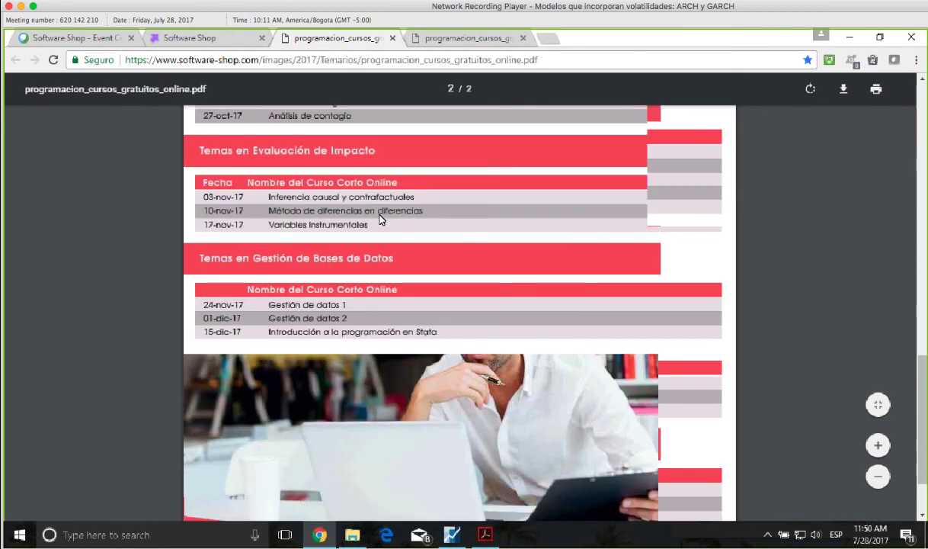
scroll(381, 219, up, 6)
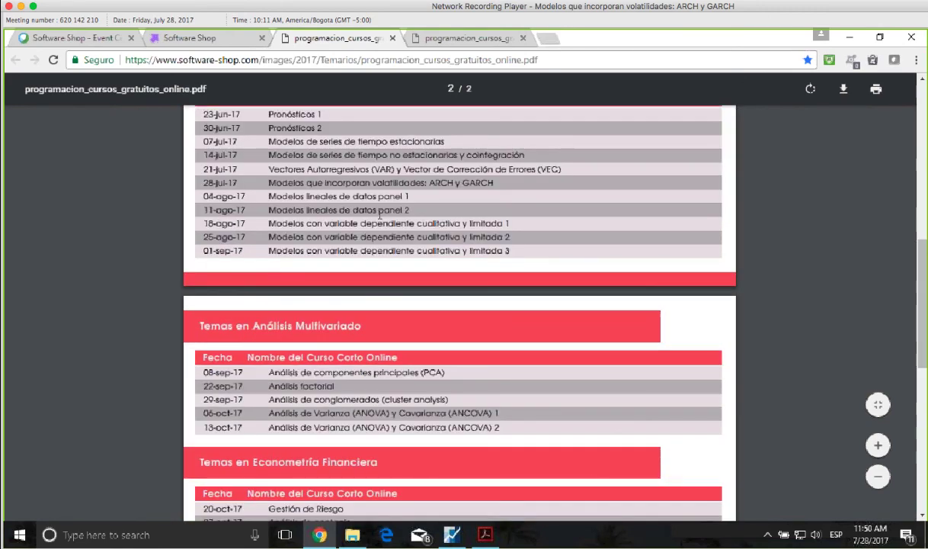
scroll(379, 215, up, 6)
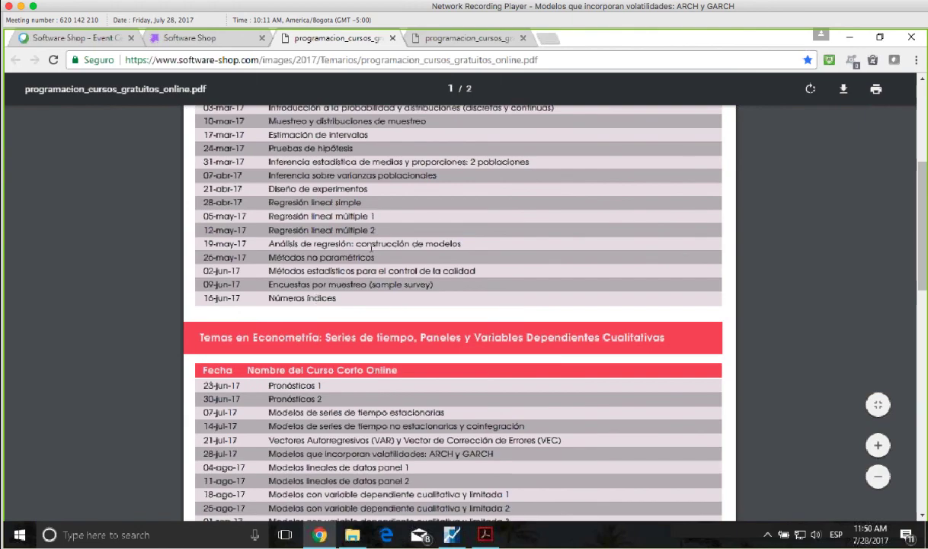
scroll(415, 254, up, 5)
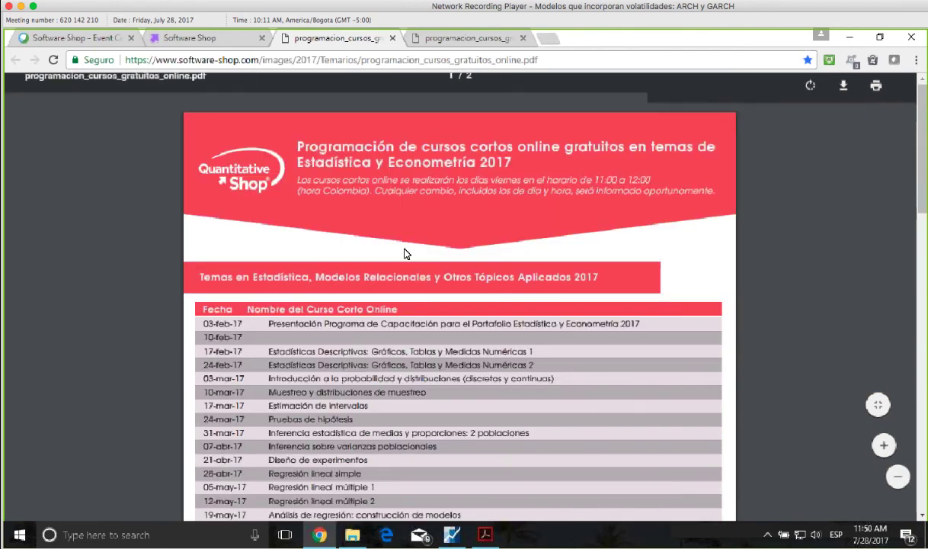
Return to the Software Shop home page and open the Quantitative Shop portfolio.
click(204, 43)
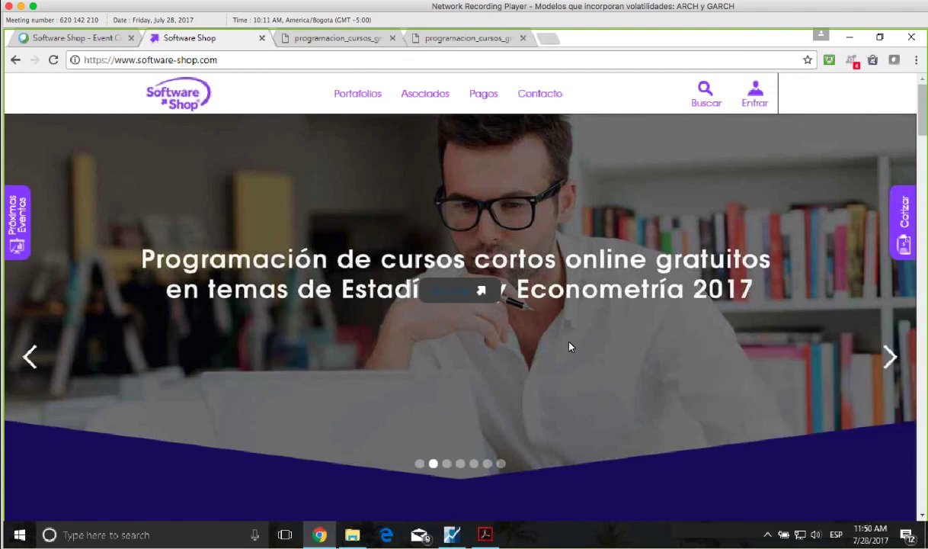
scroll(567, 339, down, 1)
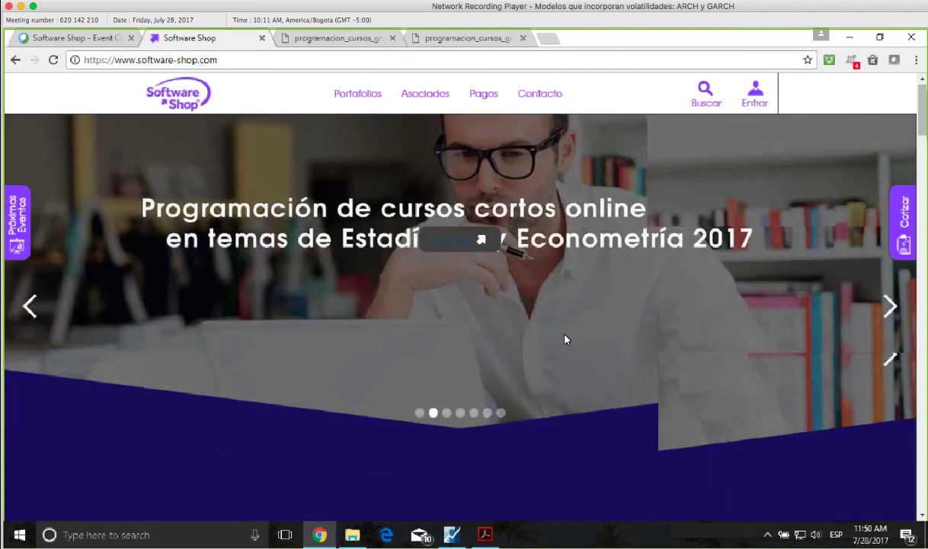
scroll(566, 339, down, 3)
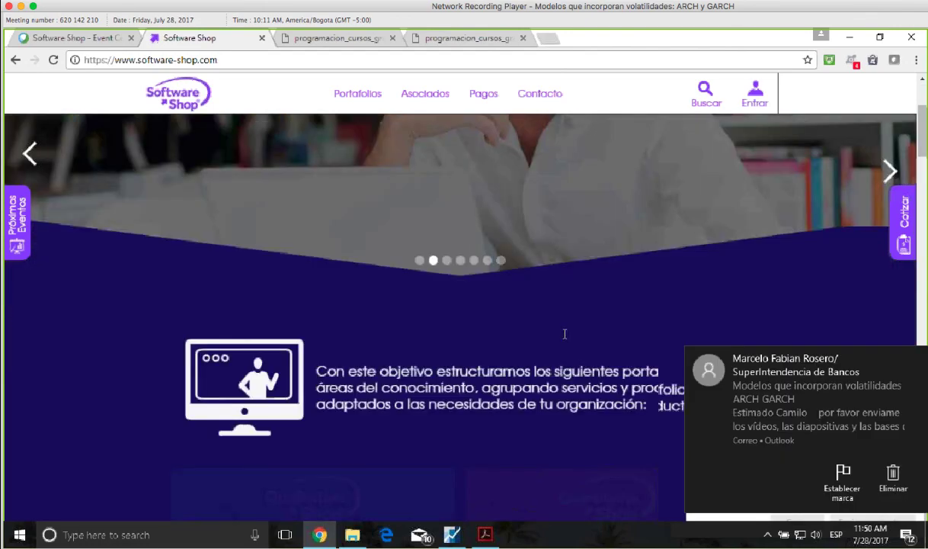
scroll(565, 333, down, 5)
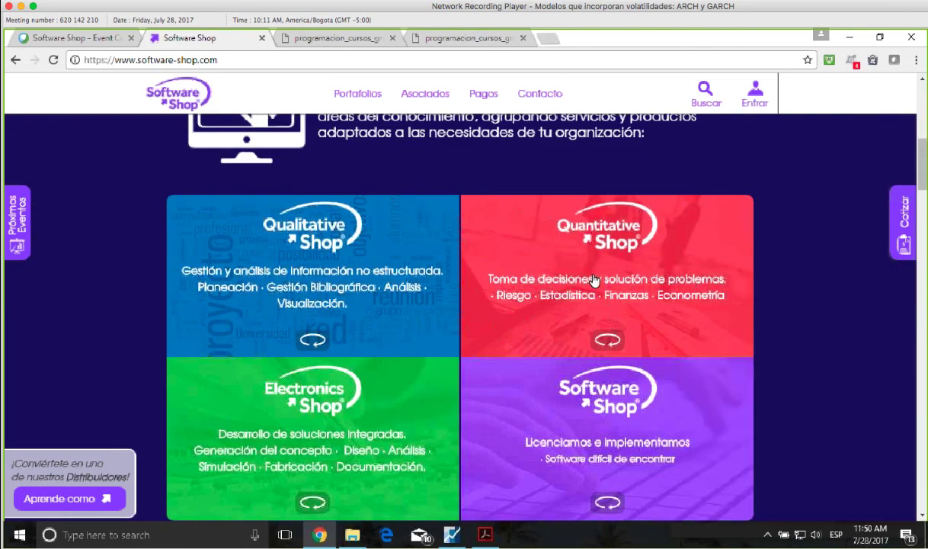
mouse_move(593, 279)
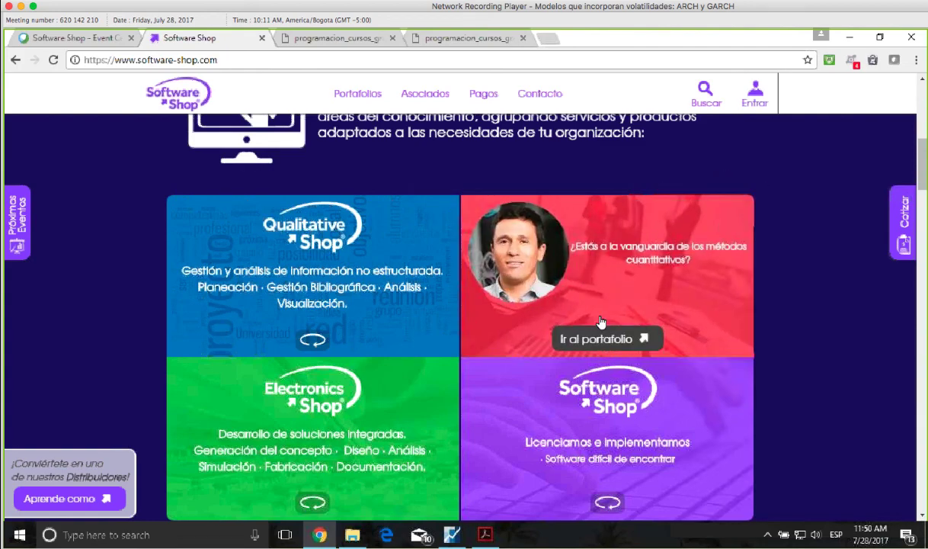
click(609, 341)
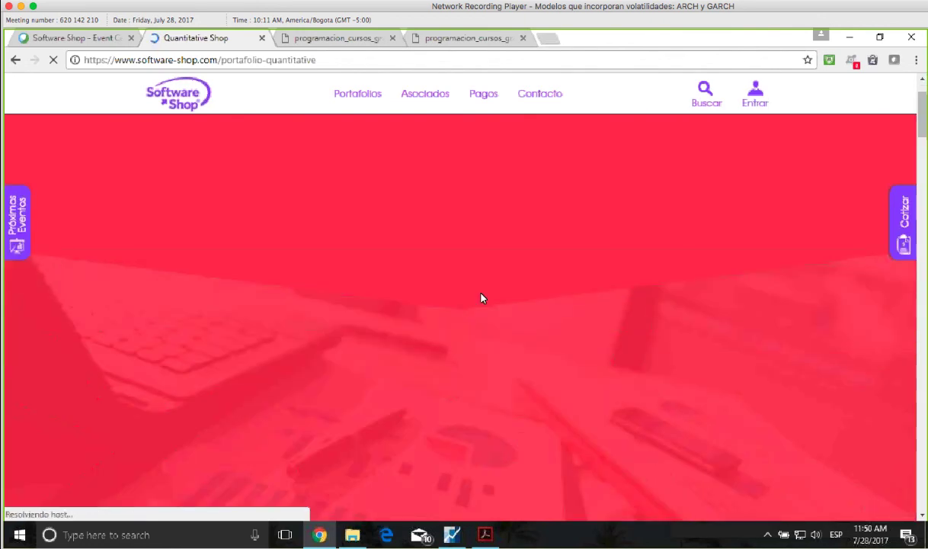
Review the portfolio's products and training offers, and open and look over its additional Videos content.
scroll(482, 298, down, 1)
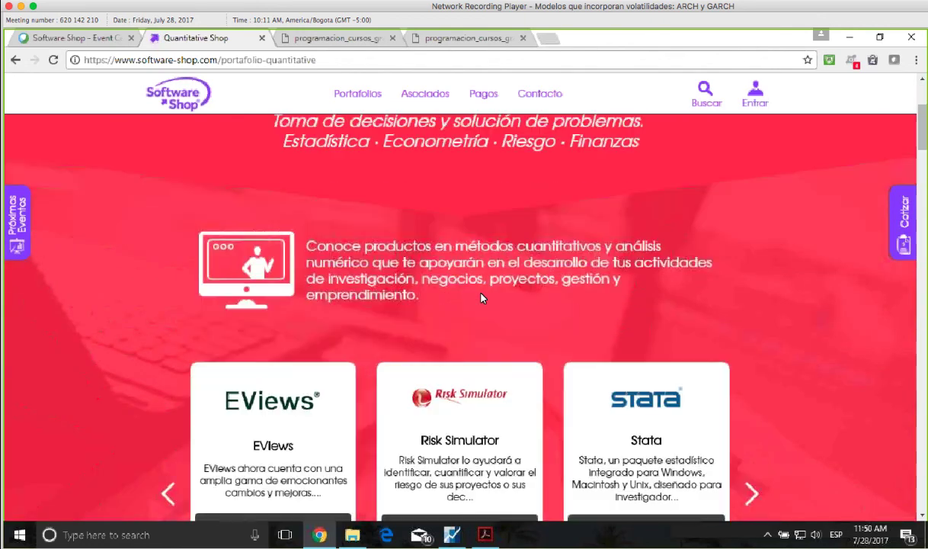
scroll(482, 298, down, 4)
scroll(483, 298, down, 3)
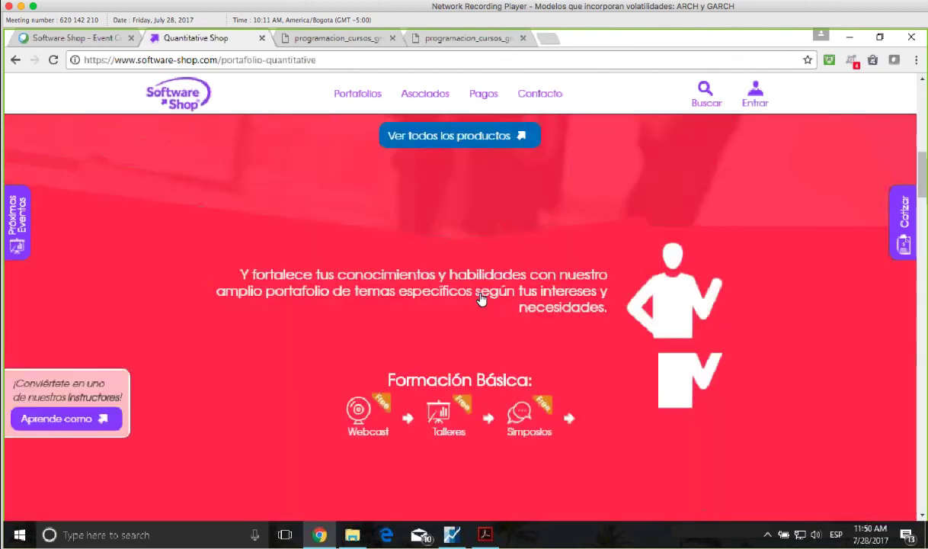
scroll(481, 299, down, 3)
scroll(480, 299, down, 3)
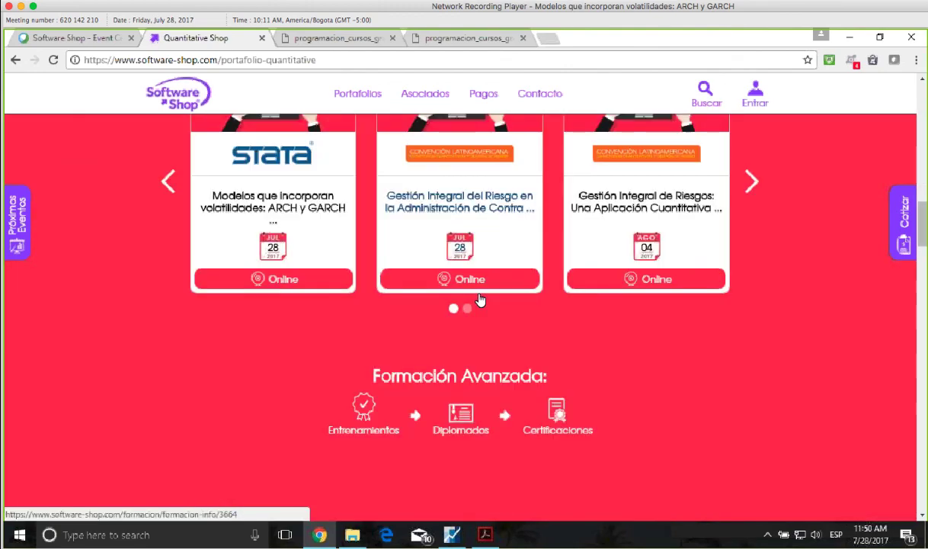
scroll(480, 299, down, 4)
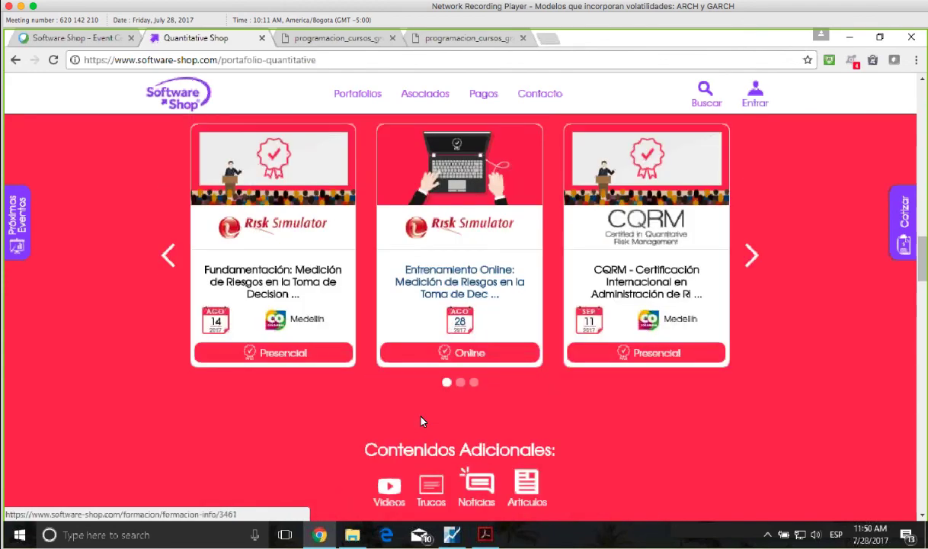
click(388, 493)
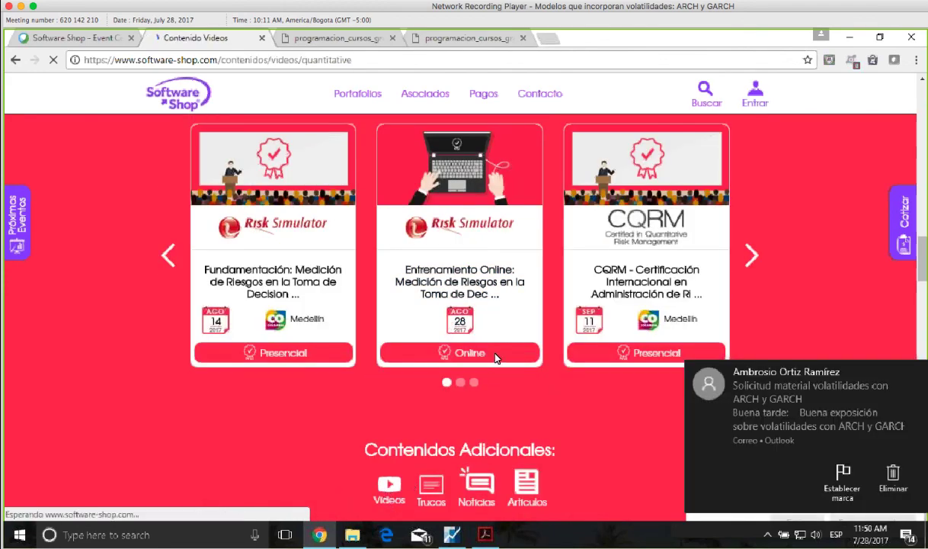
scroll(493, 358, down, 10)
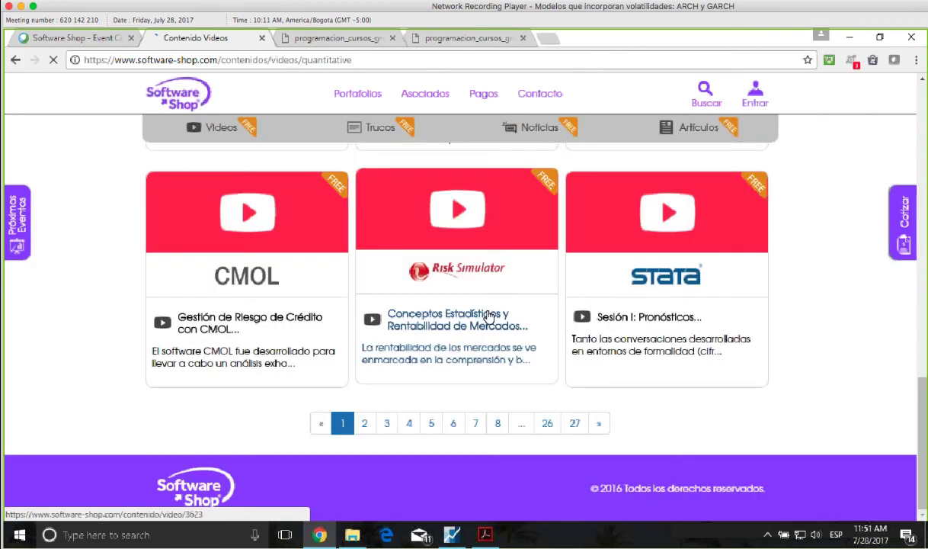
scroll(490, 319, up, 10)
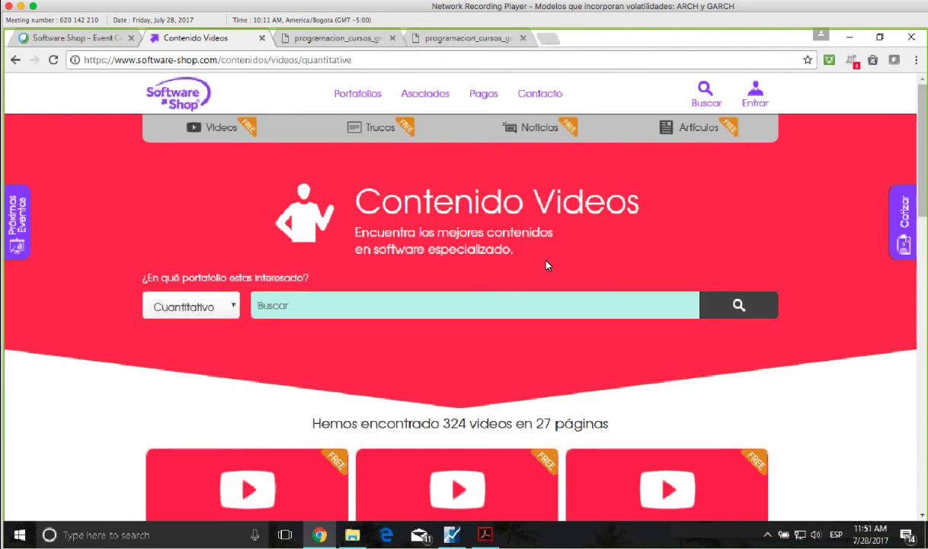
Switch to Adobe Acrobat Reader and go back to the "Especificación del Modelo GARCH" slide.
click(485, 536)
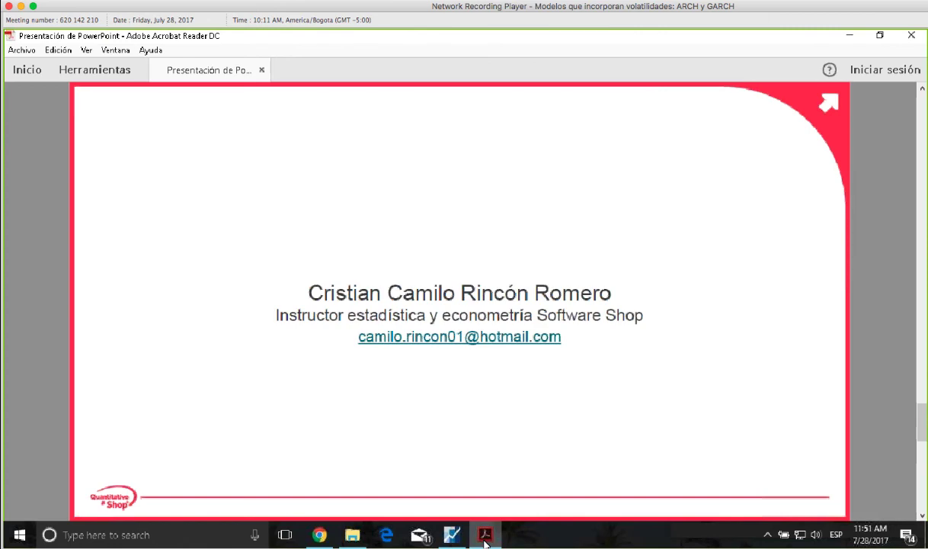
scroll(570, 237, up, 1)
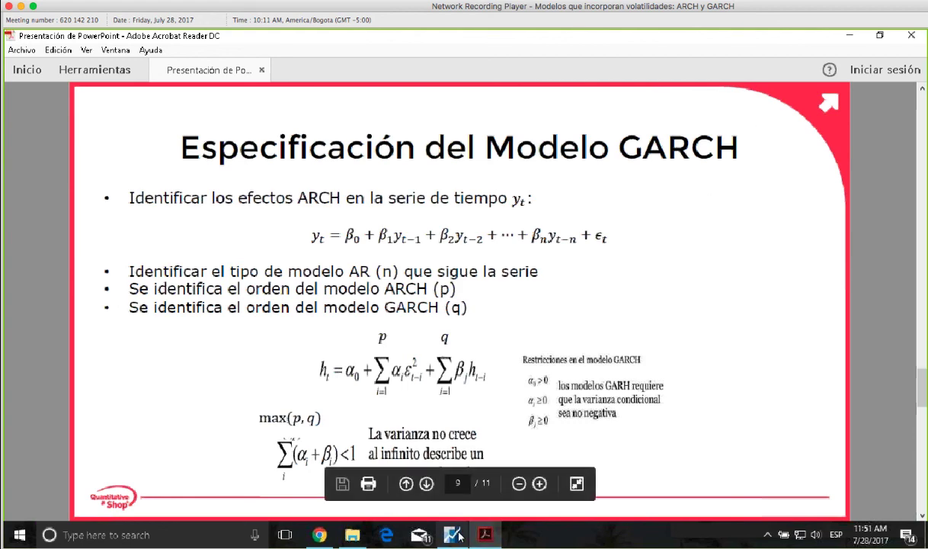
Switch to EViews and estimate a least squares equation of retornos on a constant c, replacing the untitled GARCH equation.
mouse_move(459, 535)
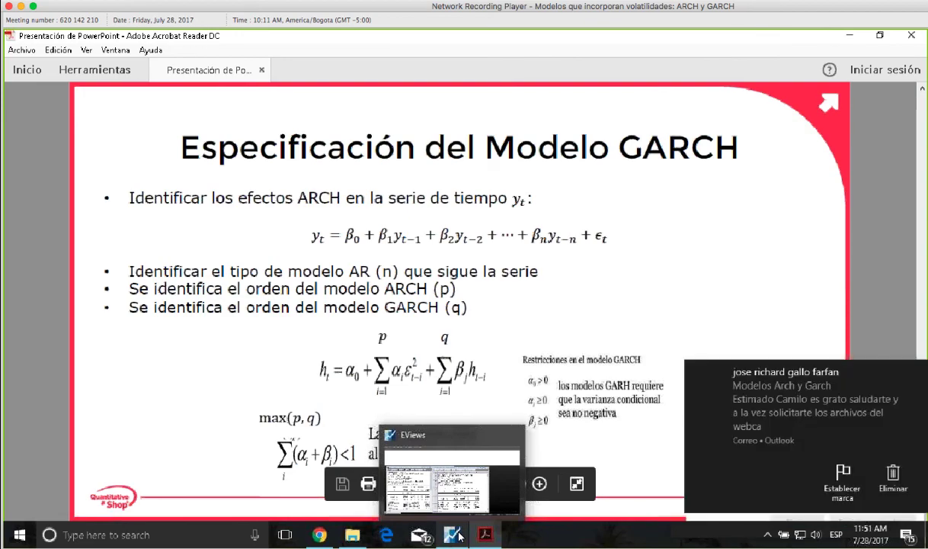
click(441, 499)
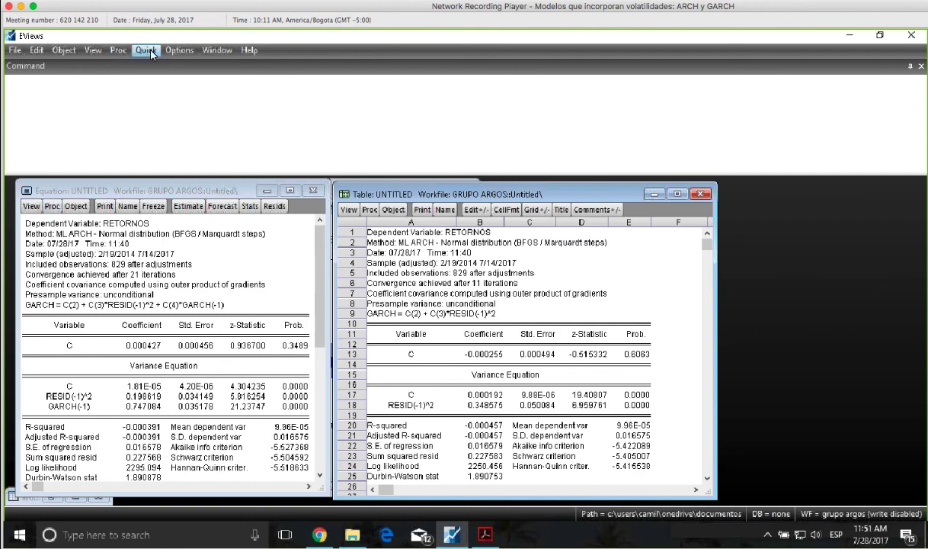
click(30, 207)
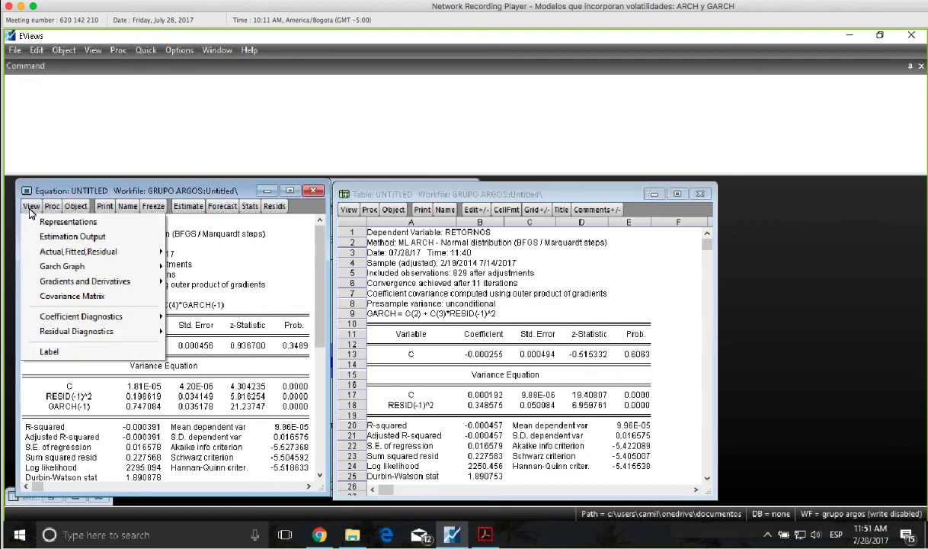
mouse_move(104, 332)
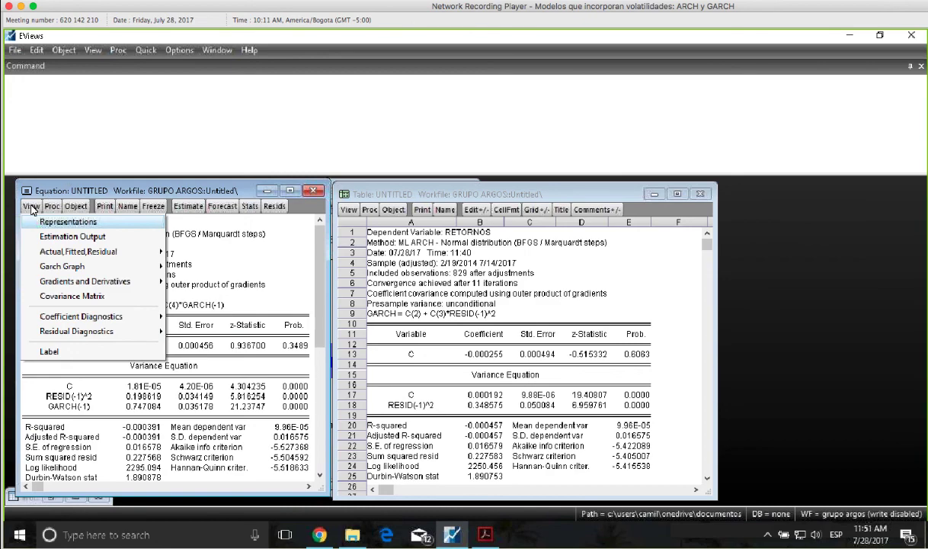
click(58, 87)
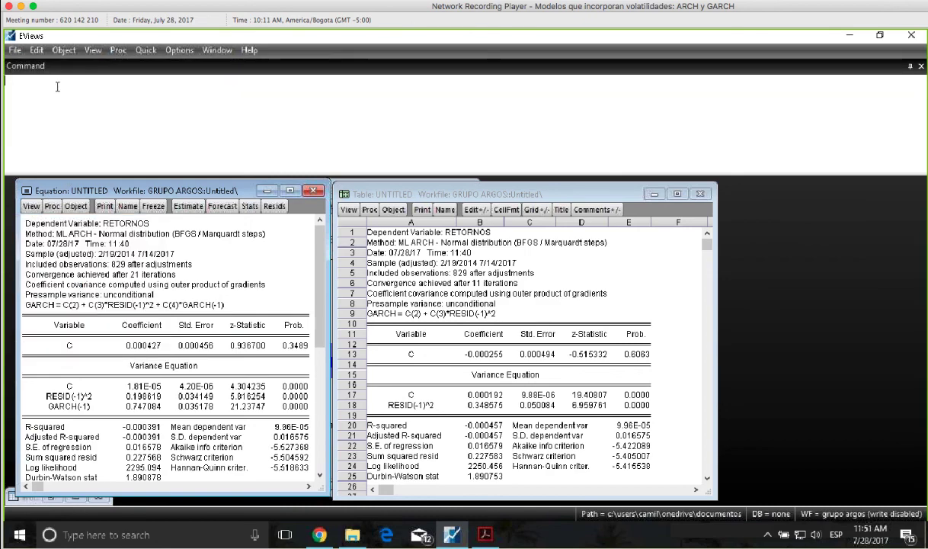
click(144, 50)
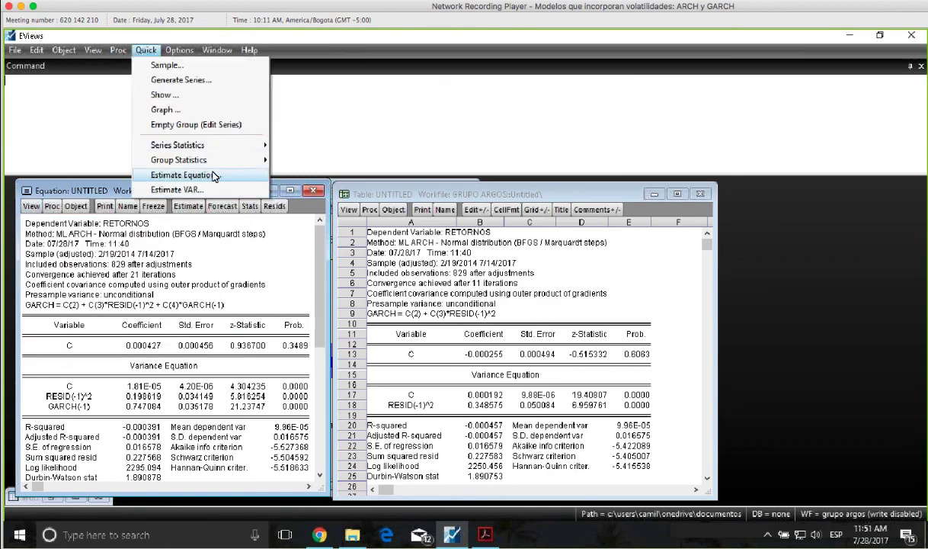
click(183, 175)
text(re)
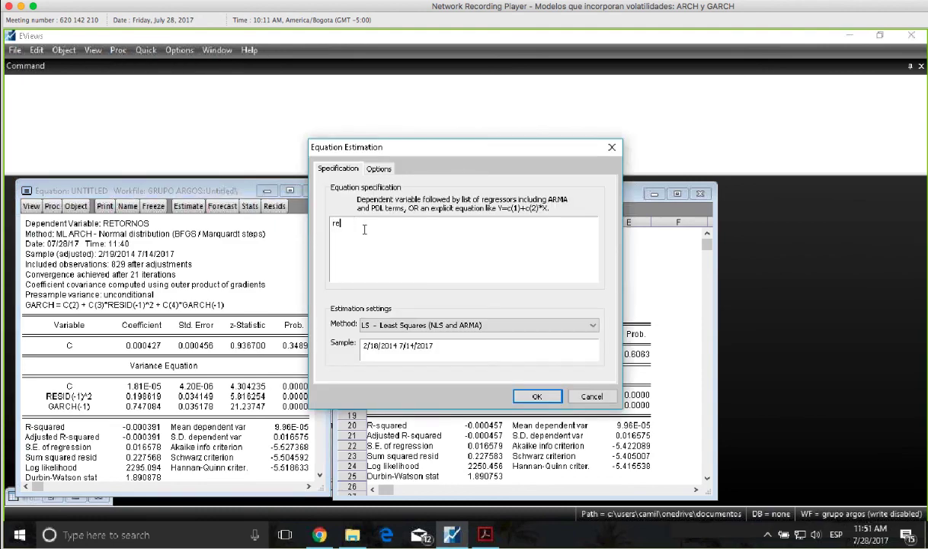
text(tornos c)
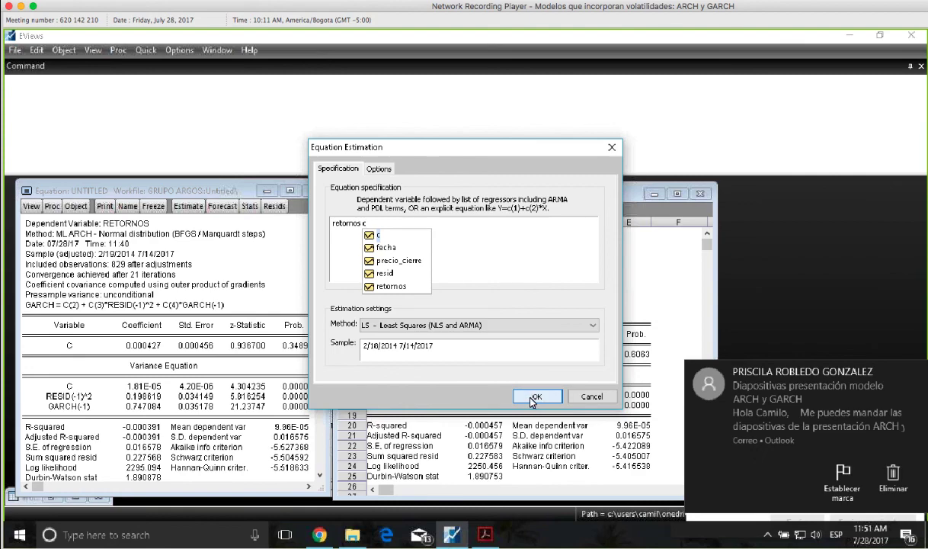
click(532, 398)
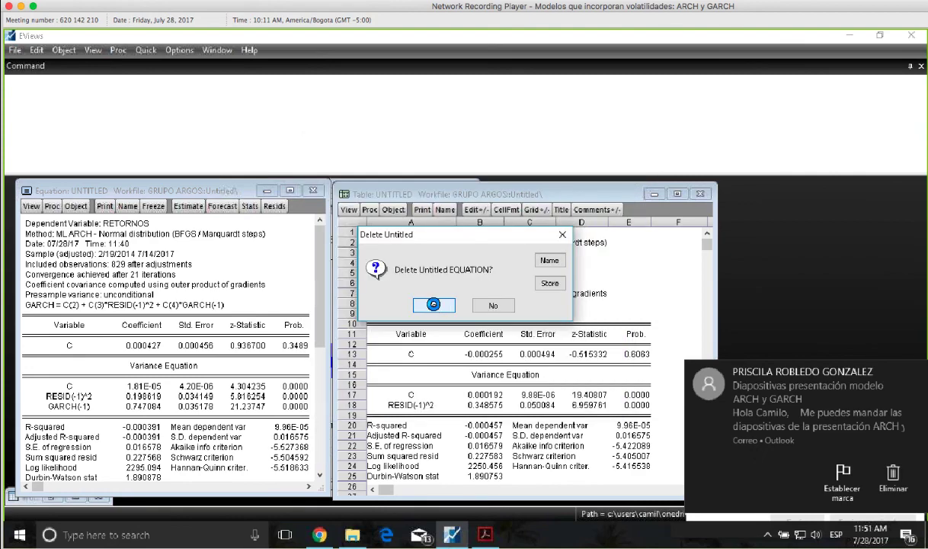
click(434, 305)
drag(381, 285, 317, 187)
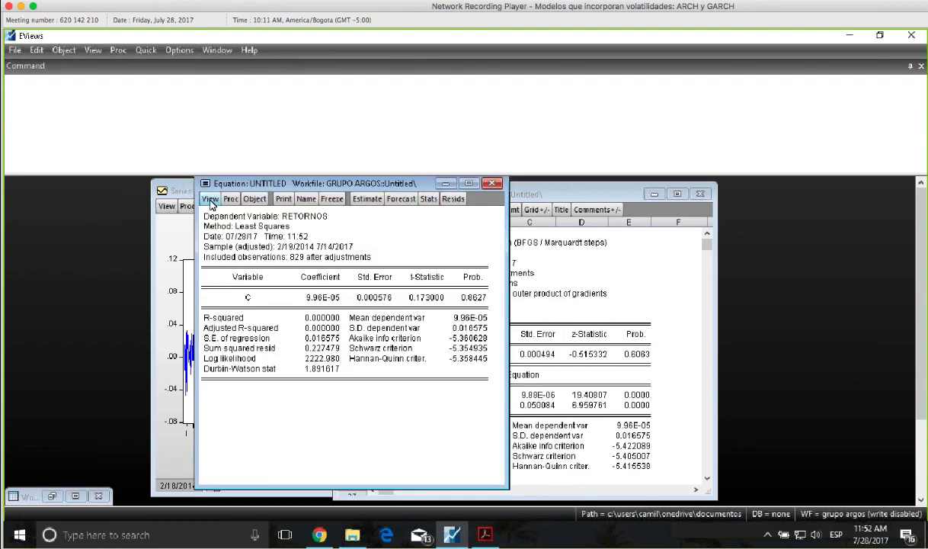
Review the residual correlogram with Q-statistics for the least squares equation using the default number of lags, and minimize the equation window.
click(210, 199)
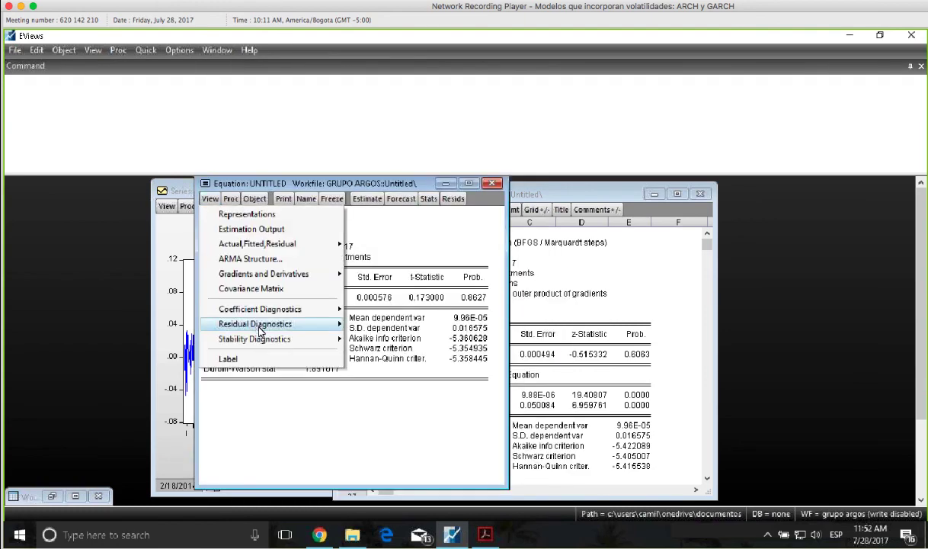
mouse_move(264, 329)
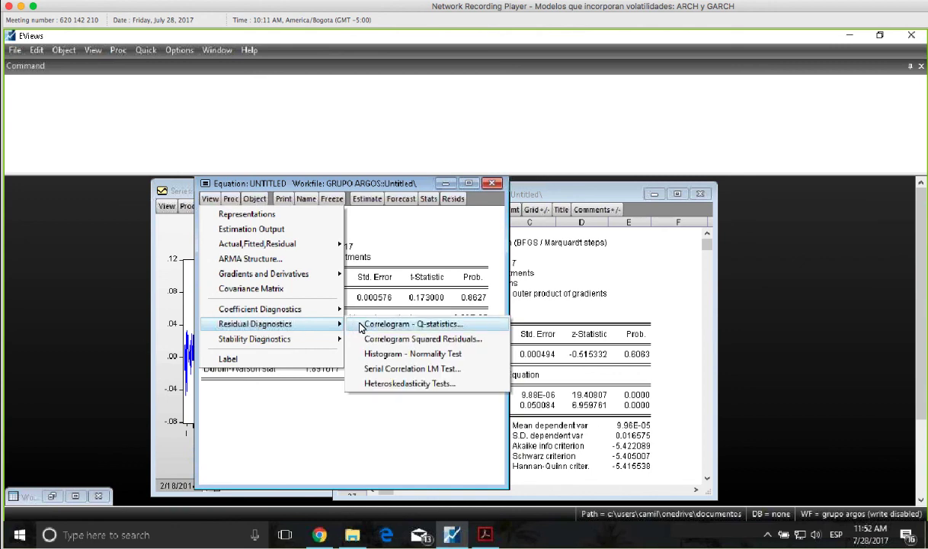
click(362, 328)
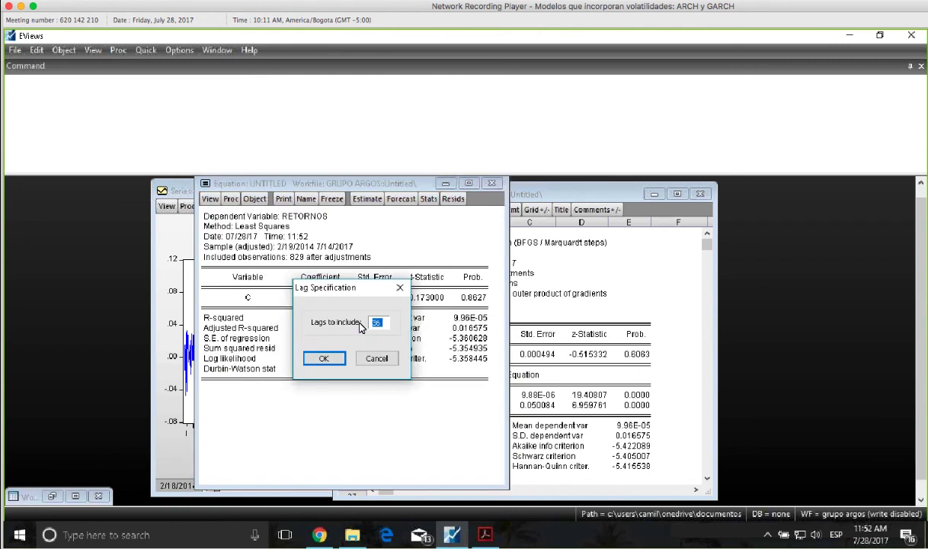
click(324, 358)
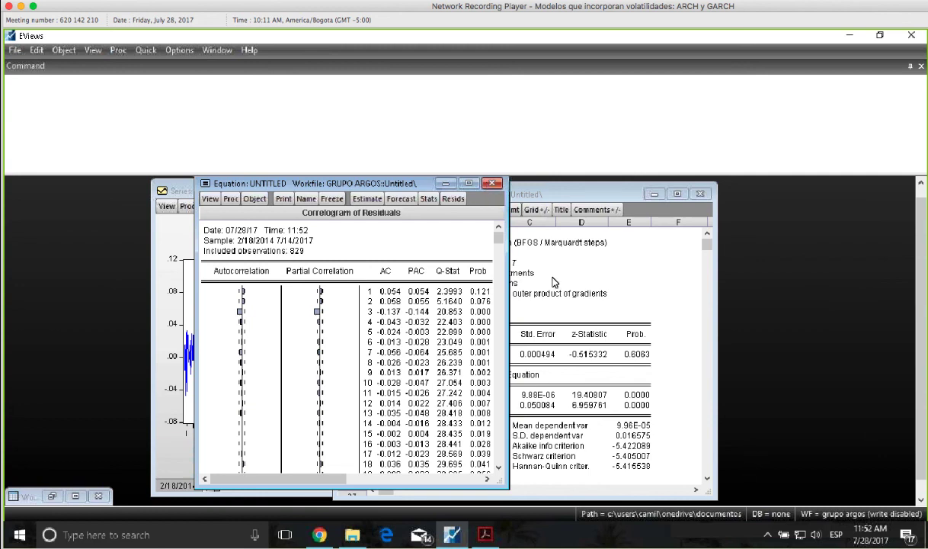
click(447, 184)
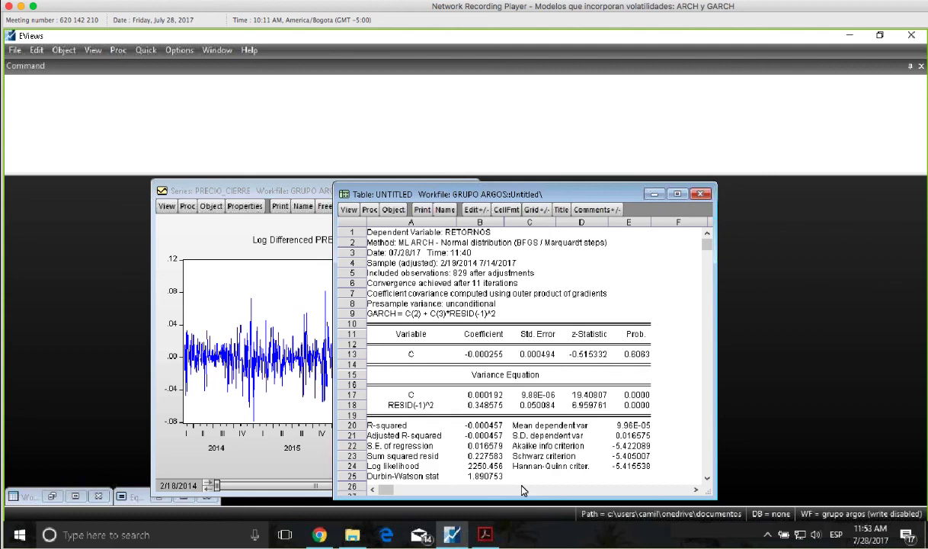
Switch to Adobe Acrobat Reader and go to the instructor's contact slide on page 10 of the presentation.
click(484, 534)
scroll(493, 336, down, 2)
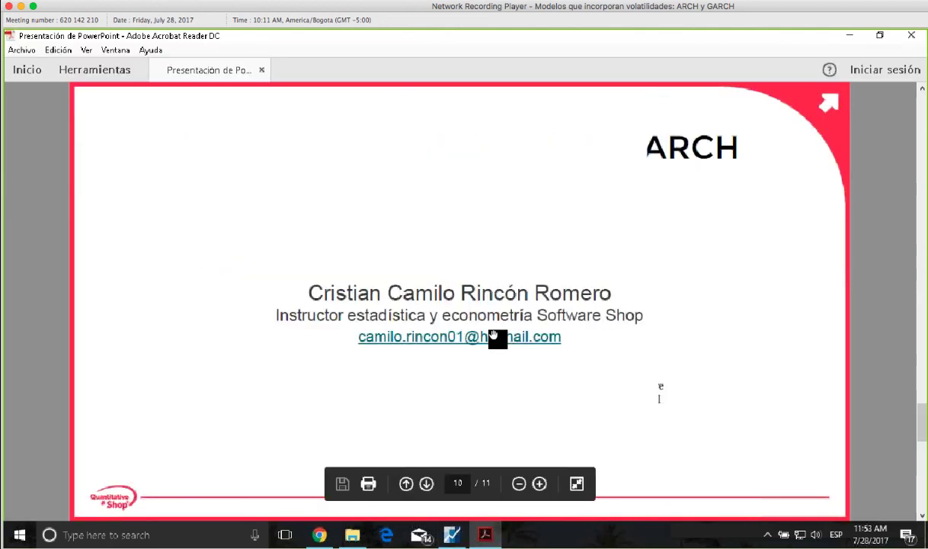